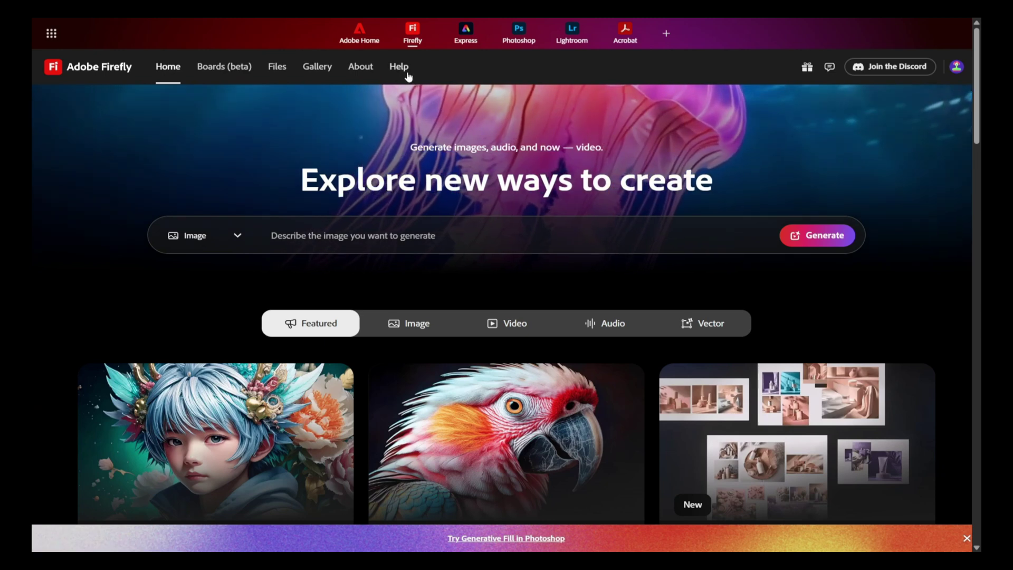
Keep Image as the type and generate from the prompt 'a closeup shot of a kingfisher'.
click(236, 235)
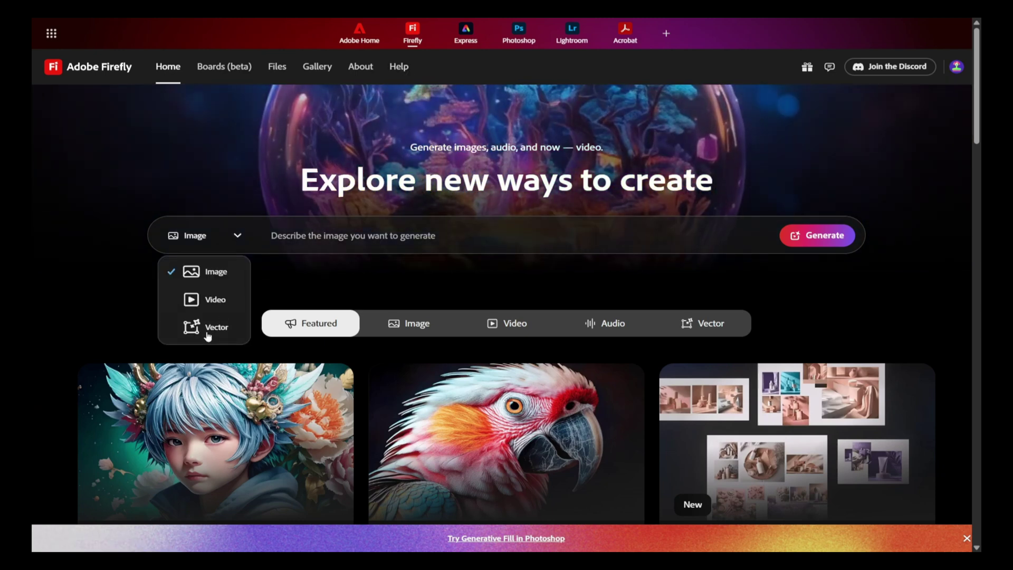
click(402, 287)
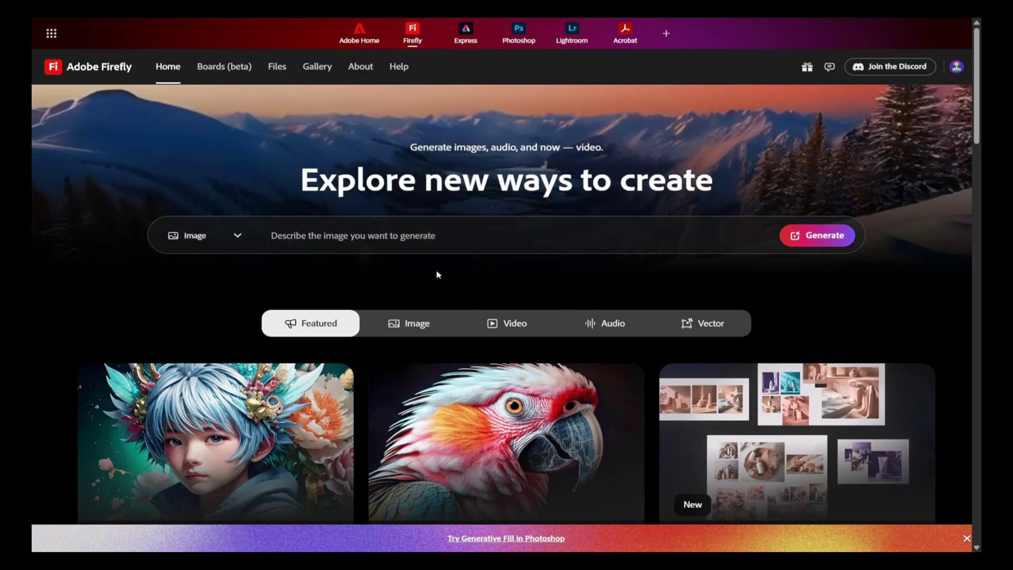
click(355, 235)
text(a cl)
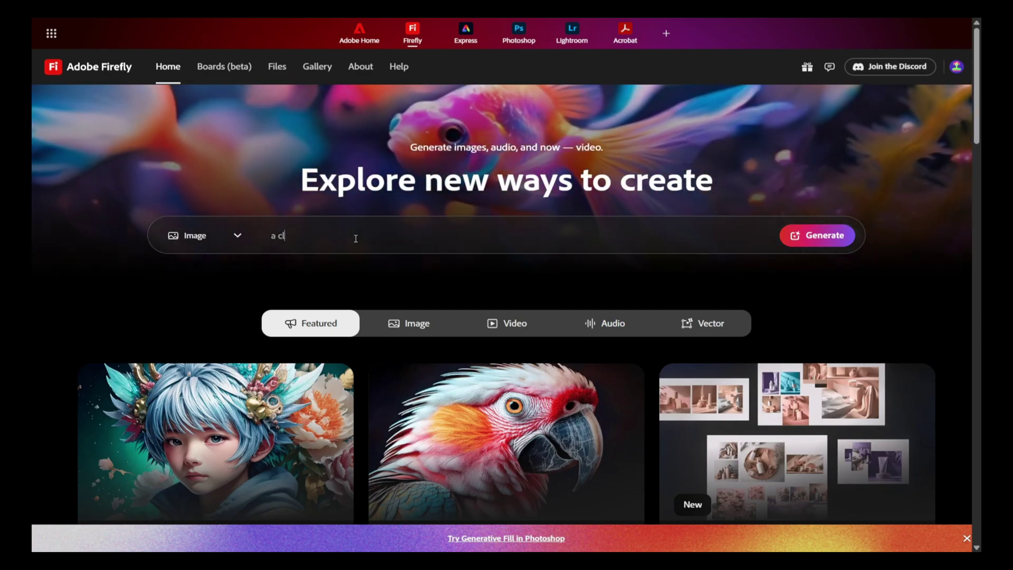
text(oseup shot of a )
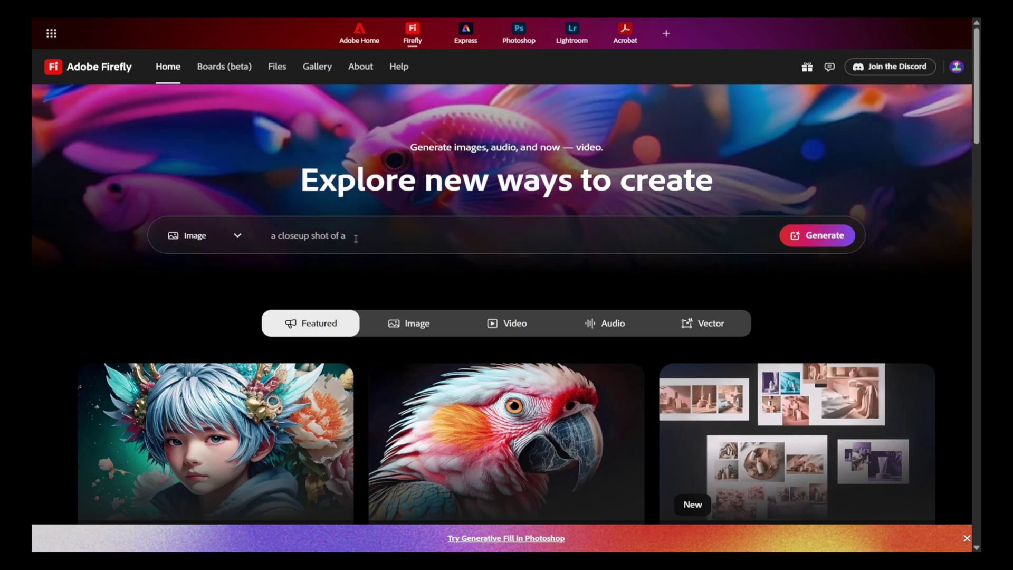
text(ko)
key(BackSpace)
key(BackSpace)
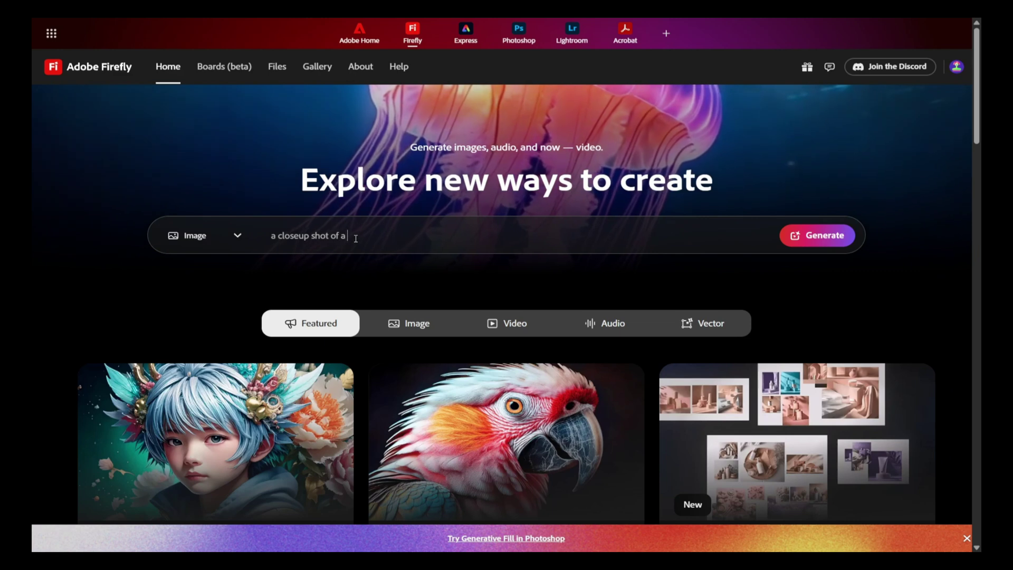
text(kingfisher)
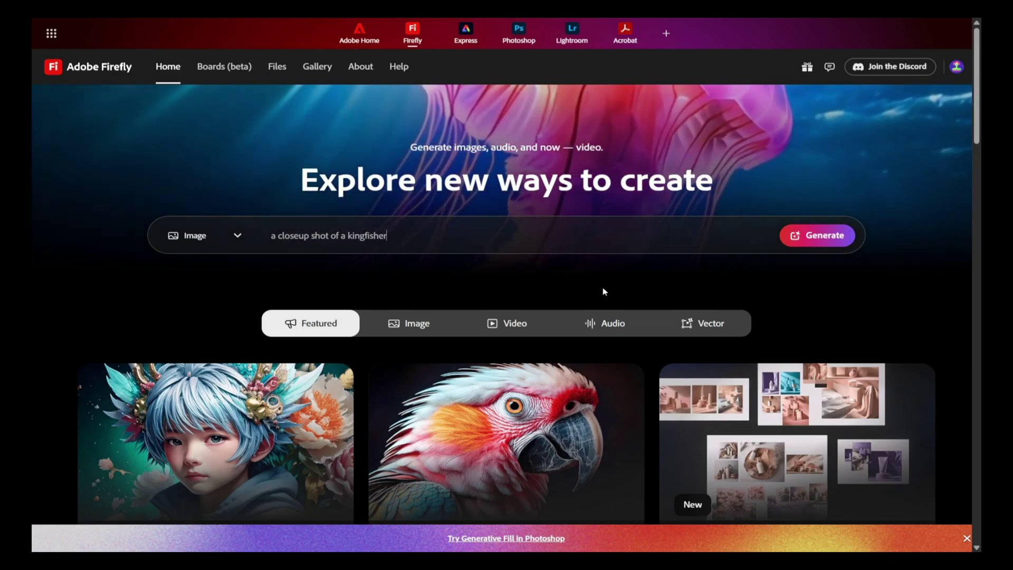
click(809, 238)
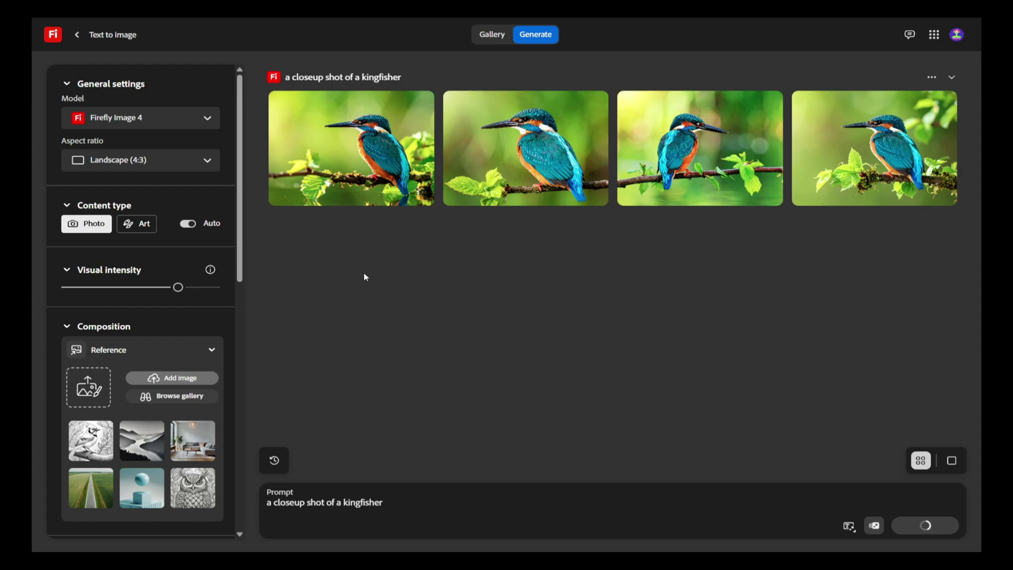
Browse all four kingfisher photos full-size, starting from the first result.
click(362, 158)
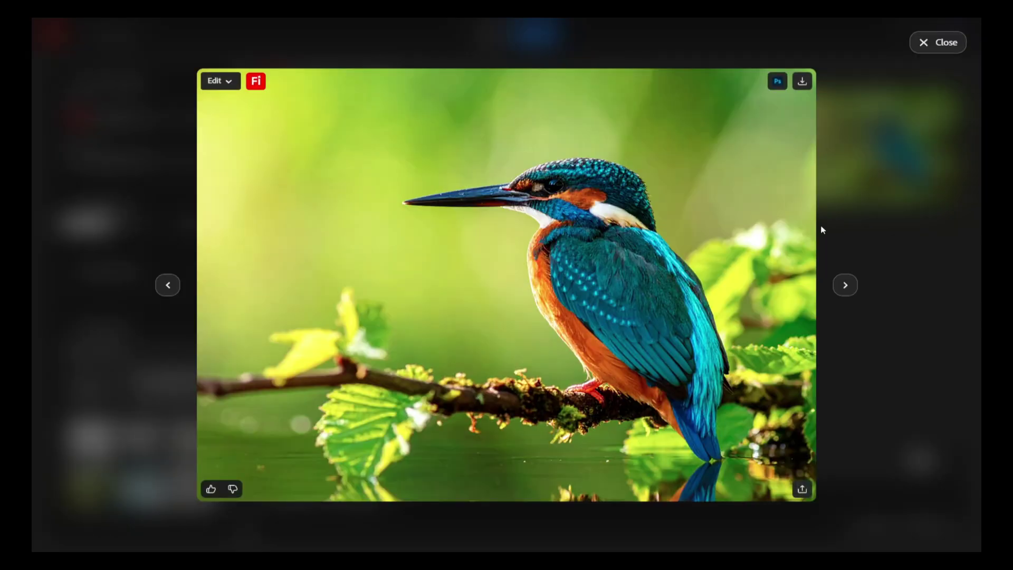
click(846, 285)
click(849, 287)
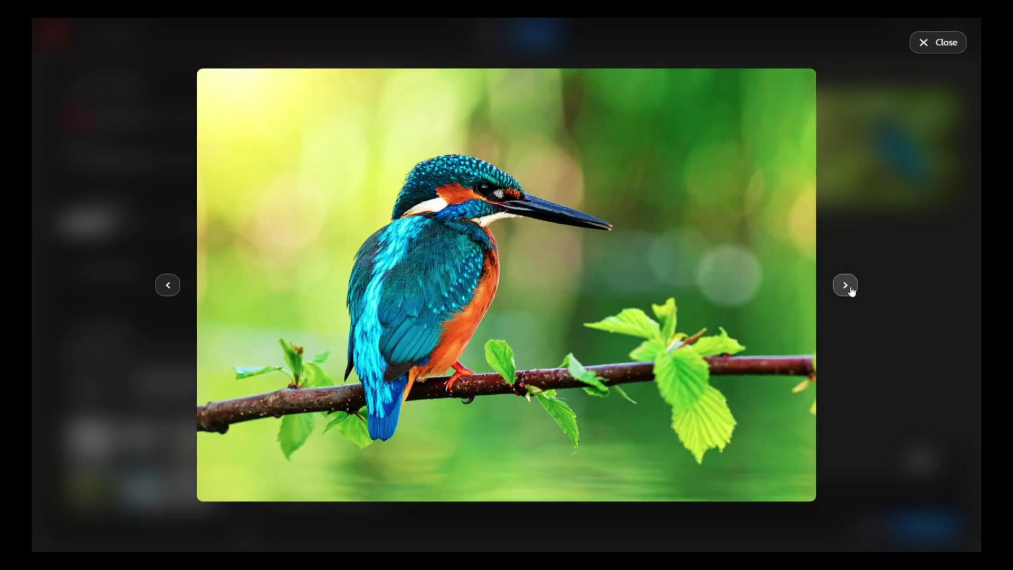
click(846, 286)
Keep the landscape aspect ratio and lower the Visual intensity slider slightly.
click(937, 43)
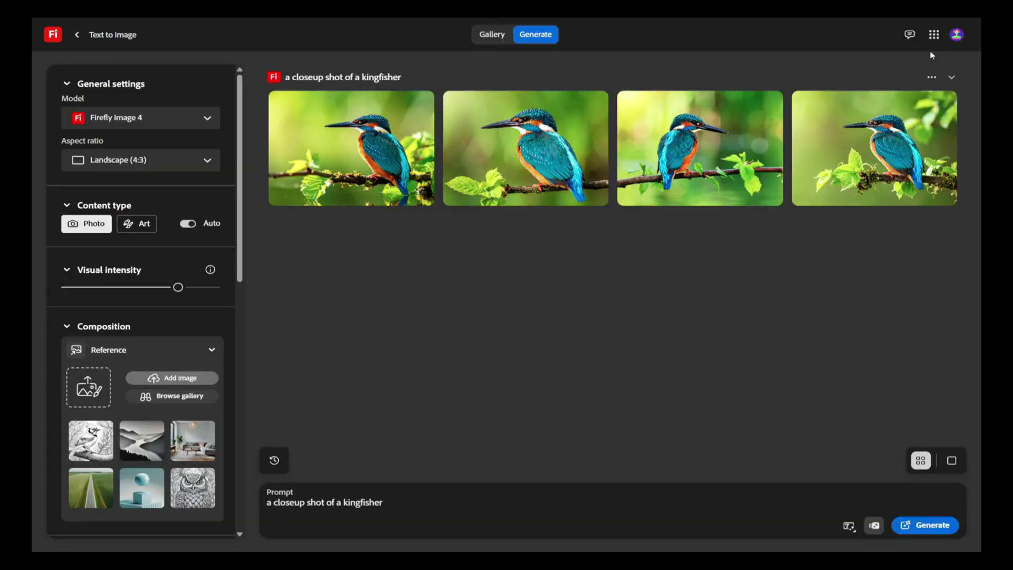
click(137, 167)
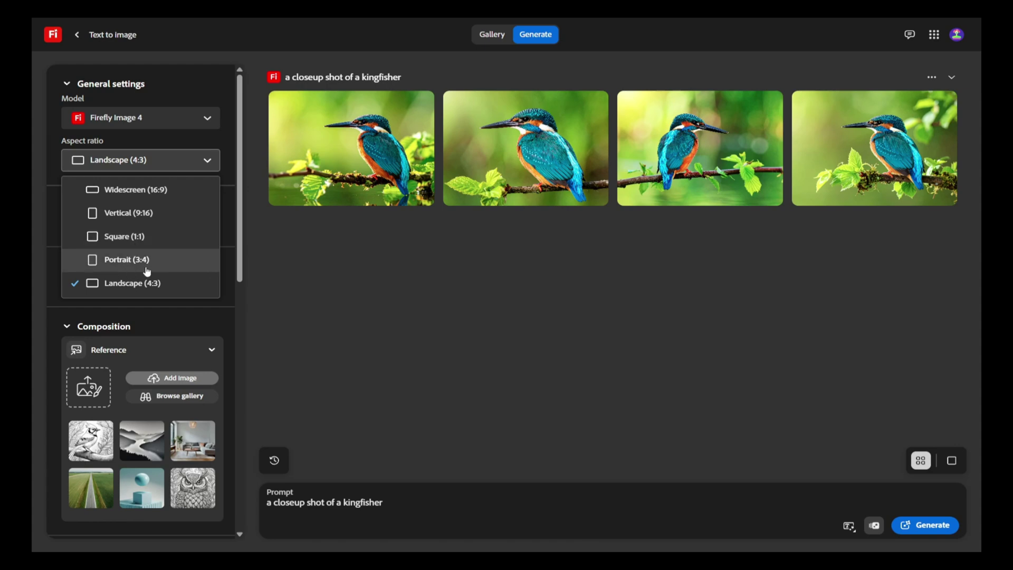
click(265, 274)
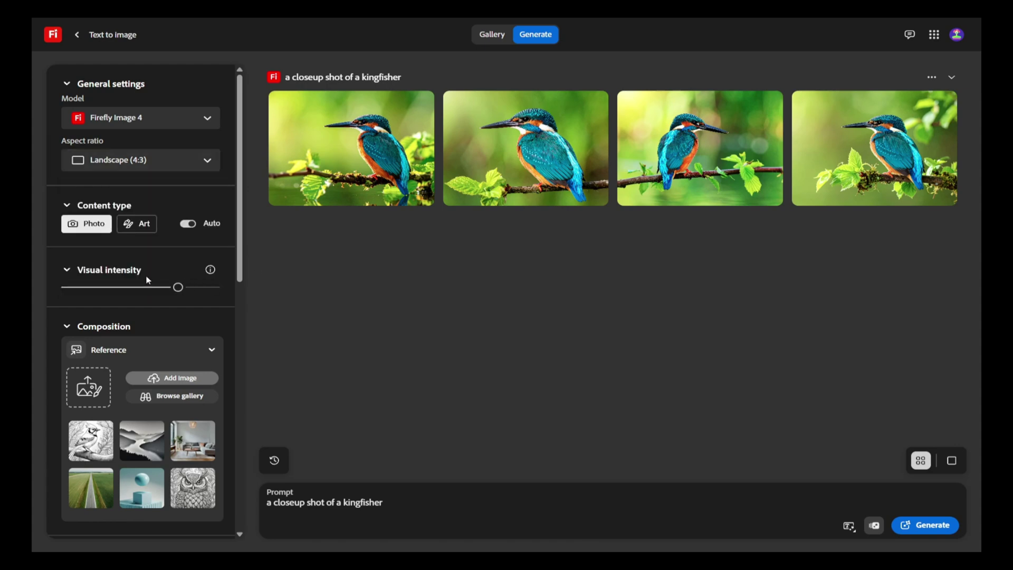
scroll(158, 269, down, 1)
mouse_move(216, 221)
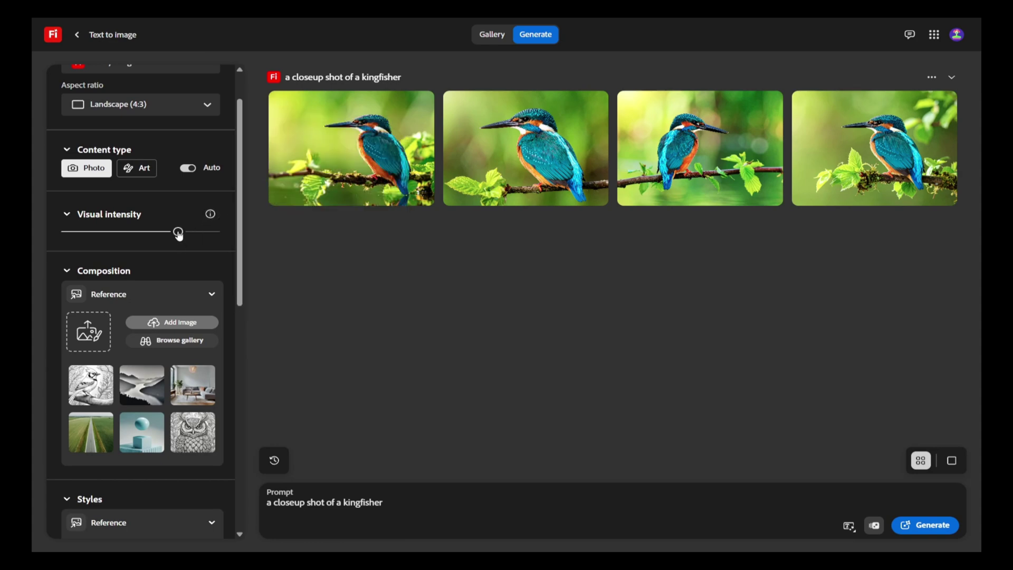
mouse_move(187, 232)
mouse_down()
mouse_move(196, 231)
mouse_move(162, 231)
mouse_move(179, 233)
mouse_up()
Set the sketched bird as the composition reference and regenerate.
scroll(198, 275, down, 3)
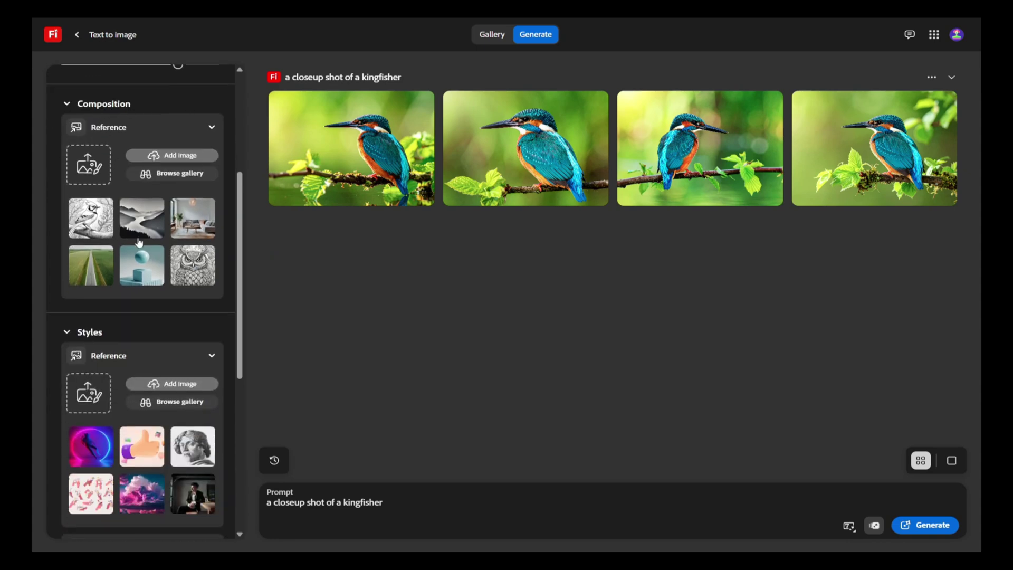
click(85, 217)
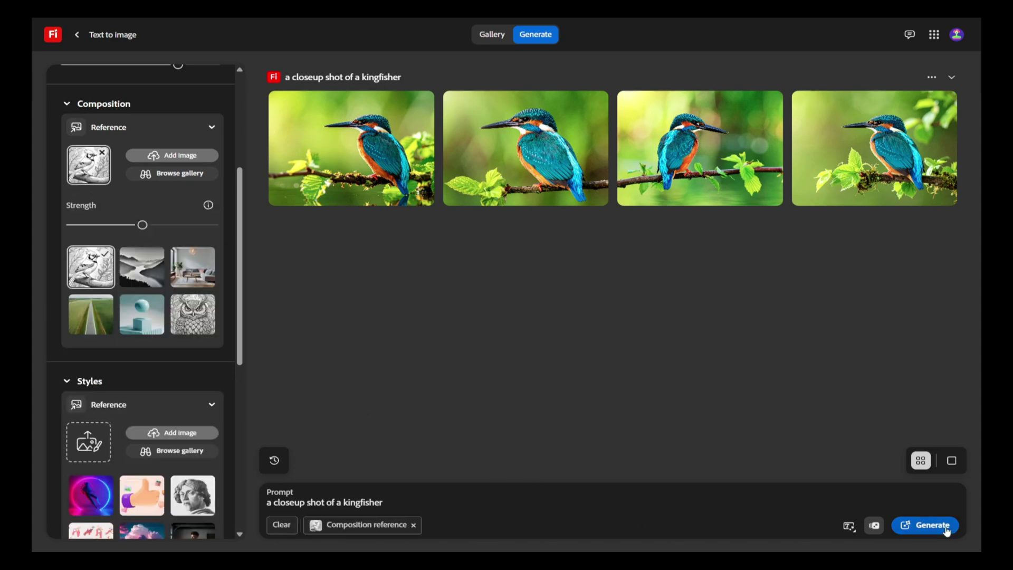
click(927, 525)
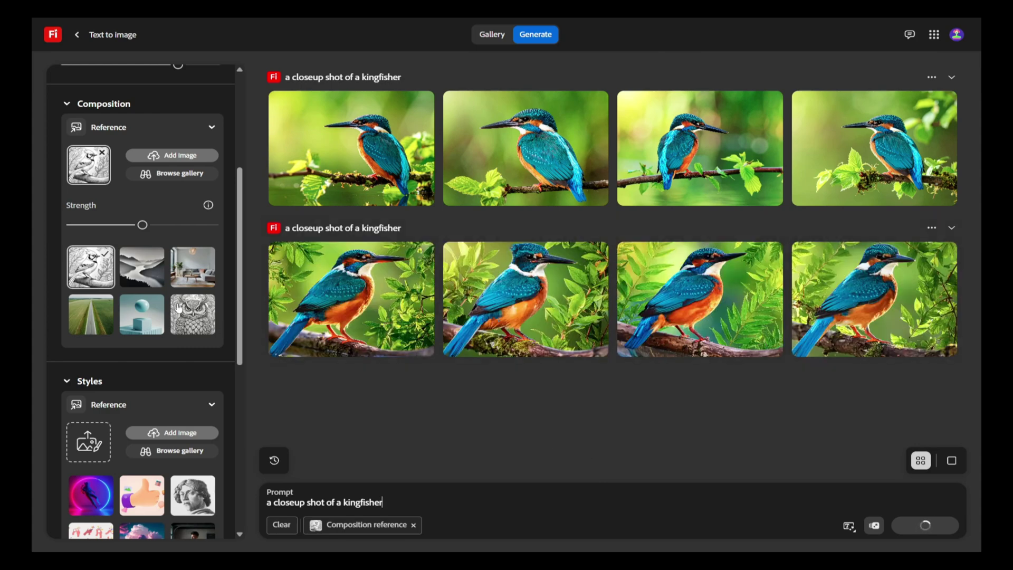
Review the four composition-guided kingfisher photos full-size, then close the viewer.
scroll(127, 292, down, 1)
click(311, 295)
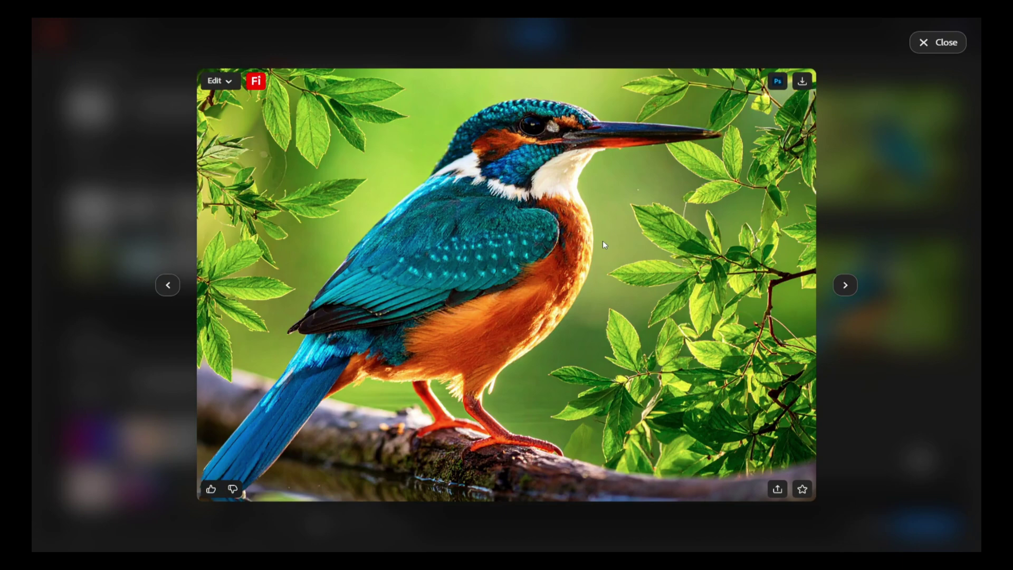
click(840, 286)
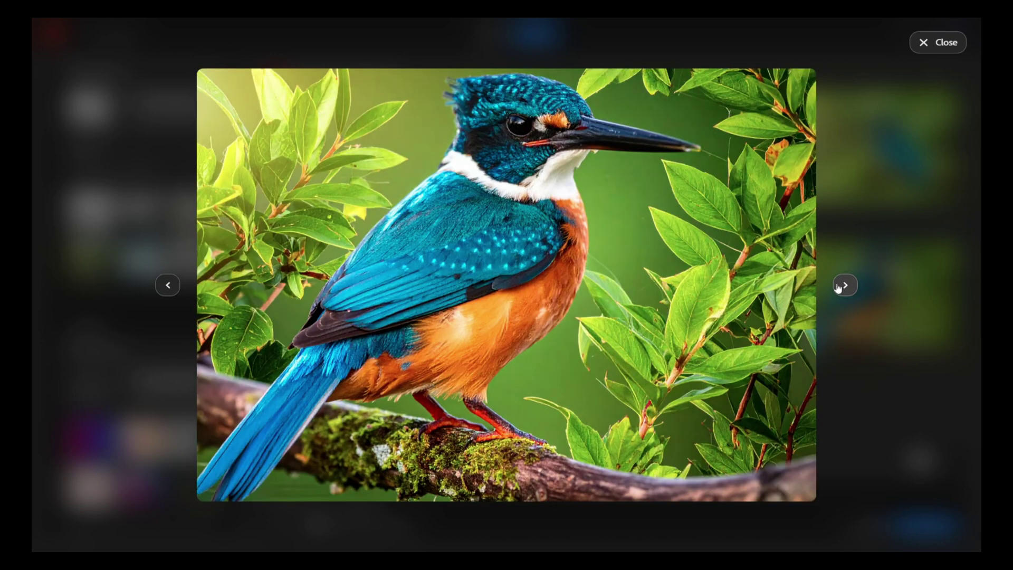
click(840, 286)
click(840, 287)
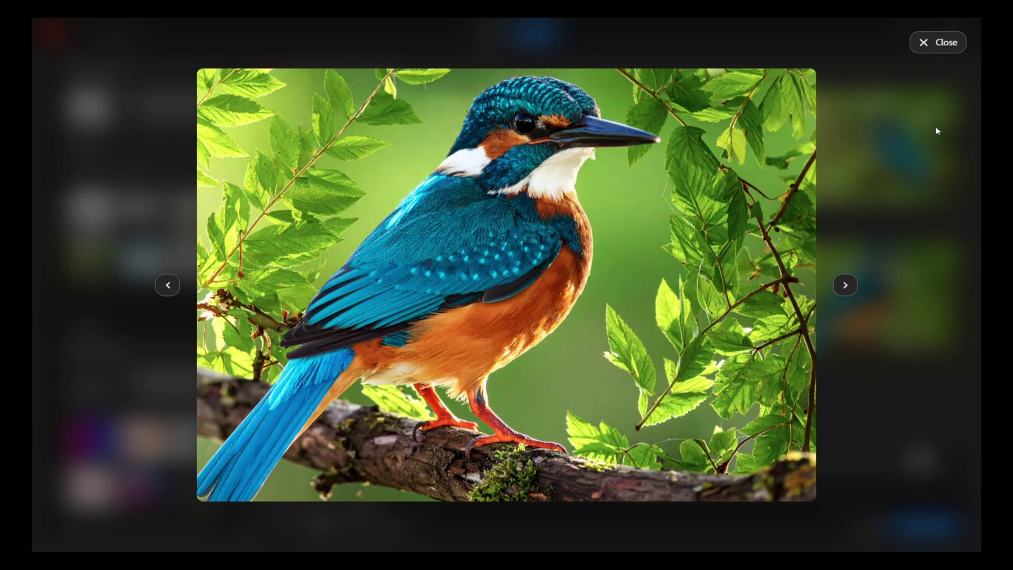
click(929, 46)
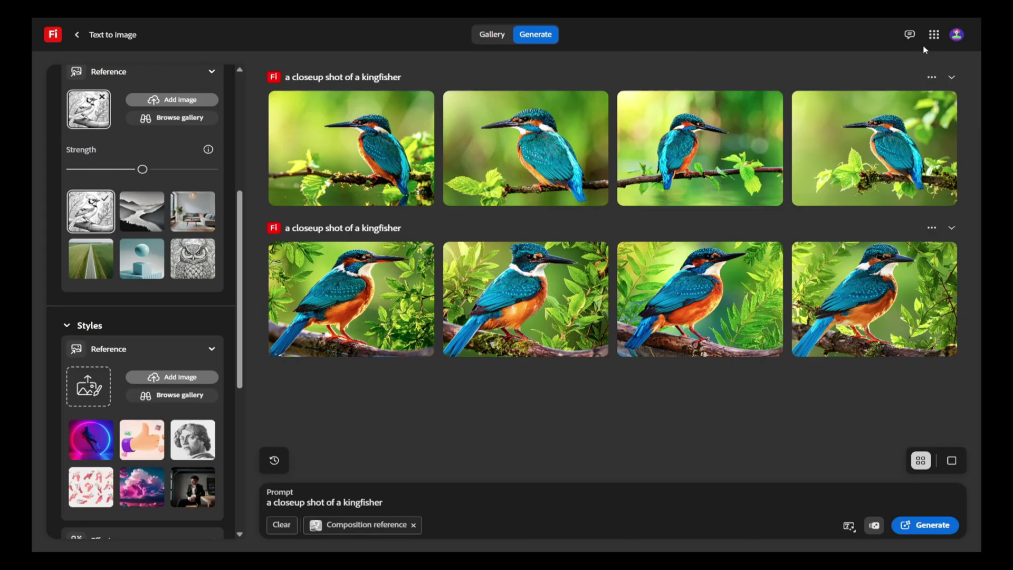
Replace the composition reference with the man-at-desk style reference.
click(414, 525)
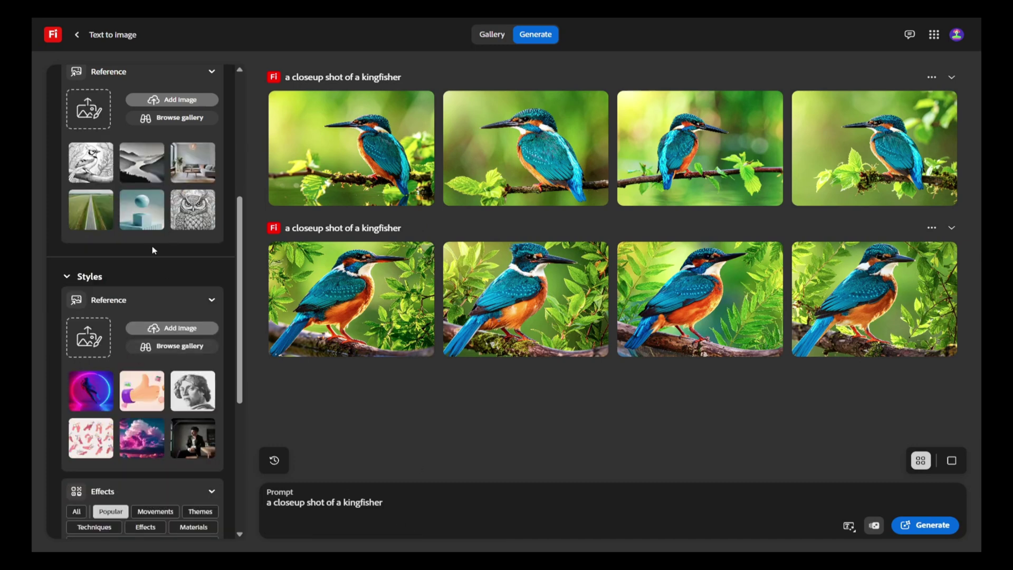
scroll(154, 250, down, 3)
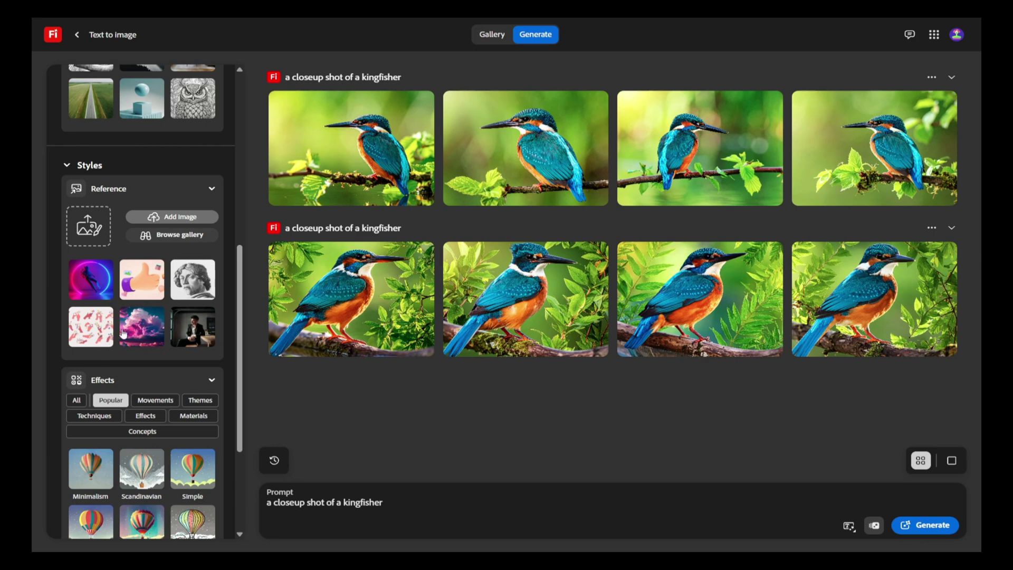
click(184, 334)
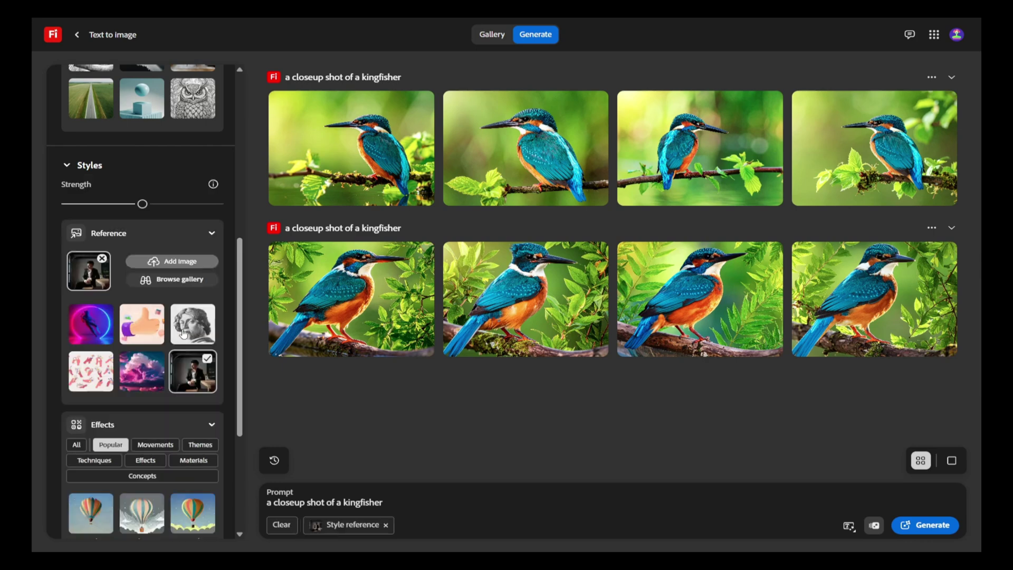
Apply the Simple effect to the kingfisher prompt.
scroll(174, 381, down, 5)
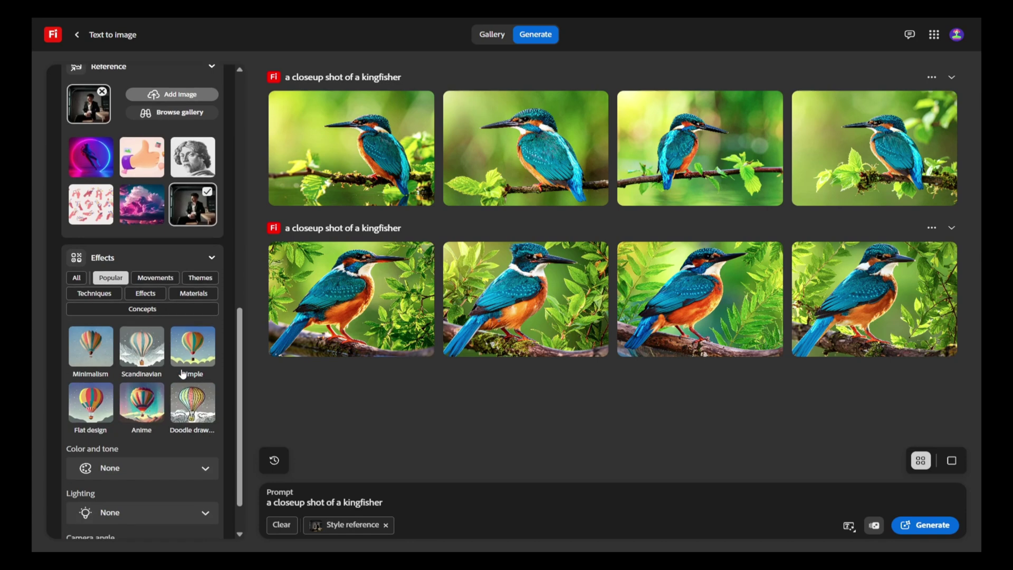
scroll(184, 344, down, 2)
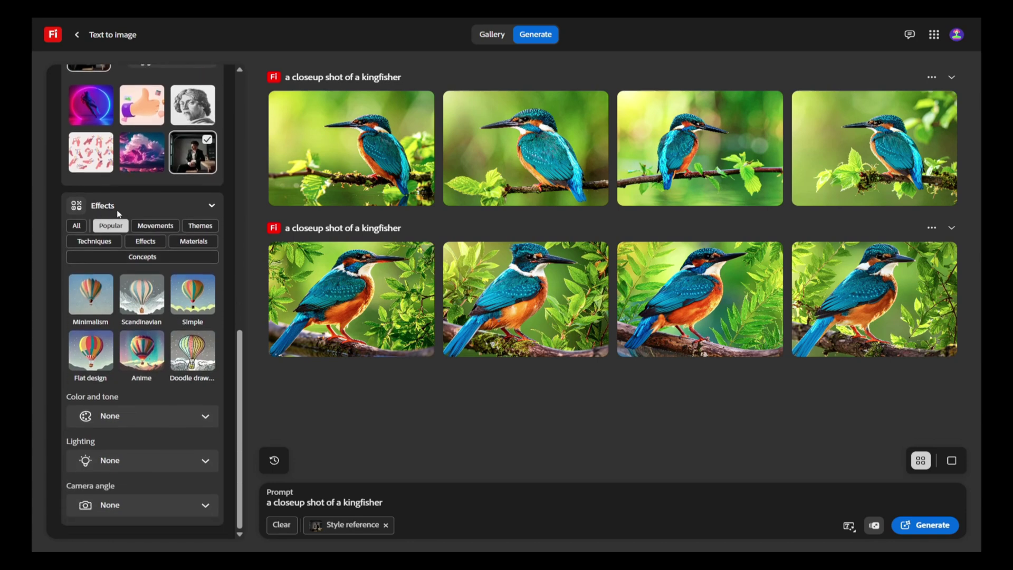
click(184, 311)
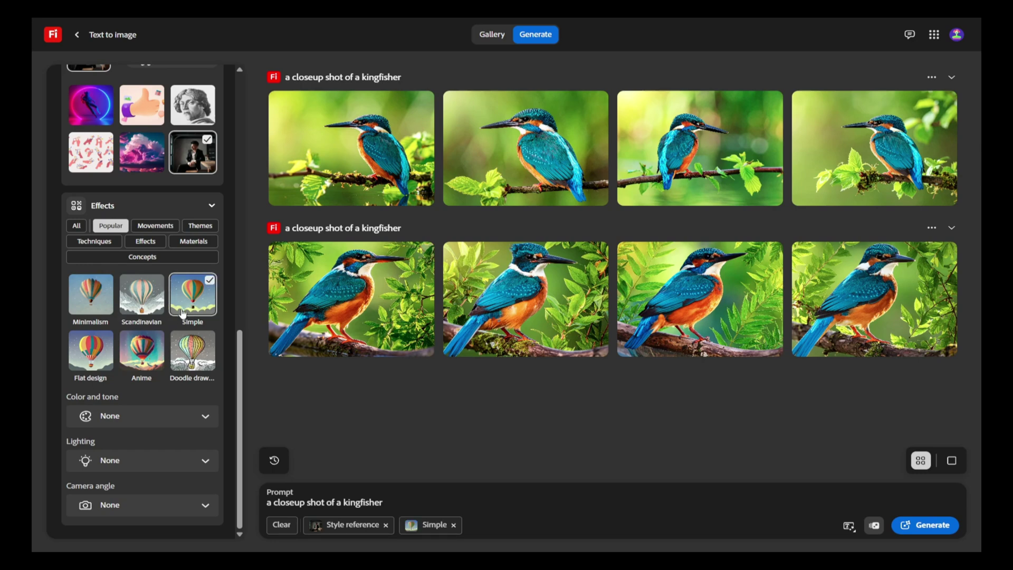
click(142, 420)
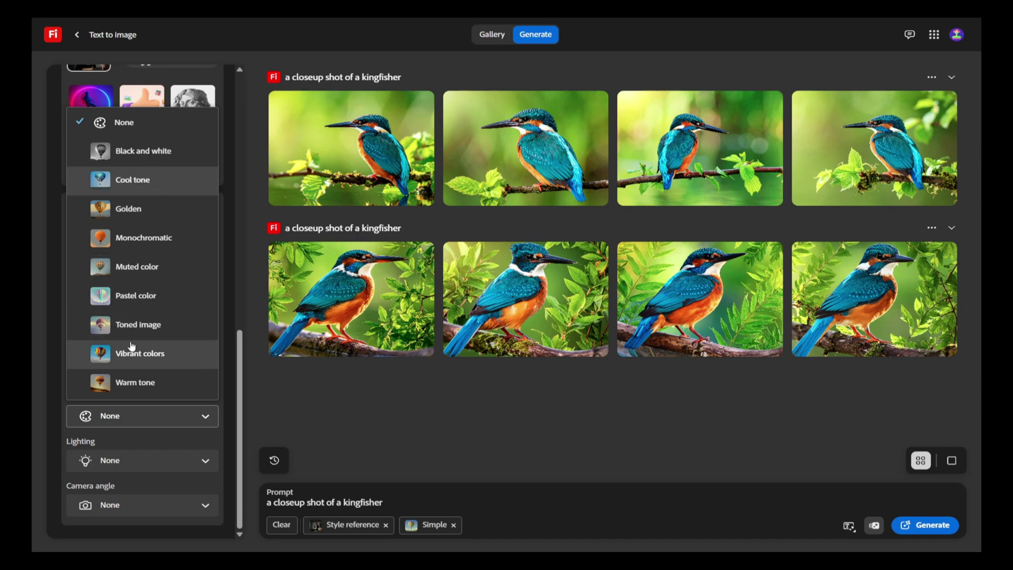
Add Cool tone, Surreal lighting and a Closeup camera angle, then generate.
click(141, 184)
click(147, 462)
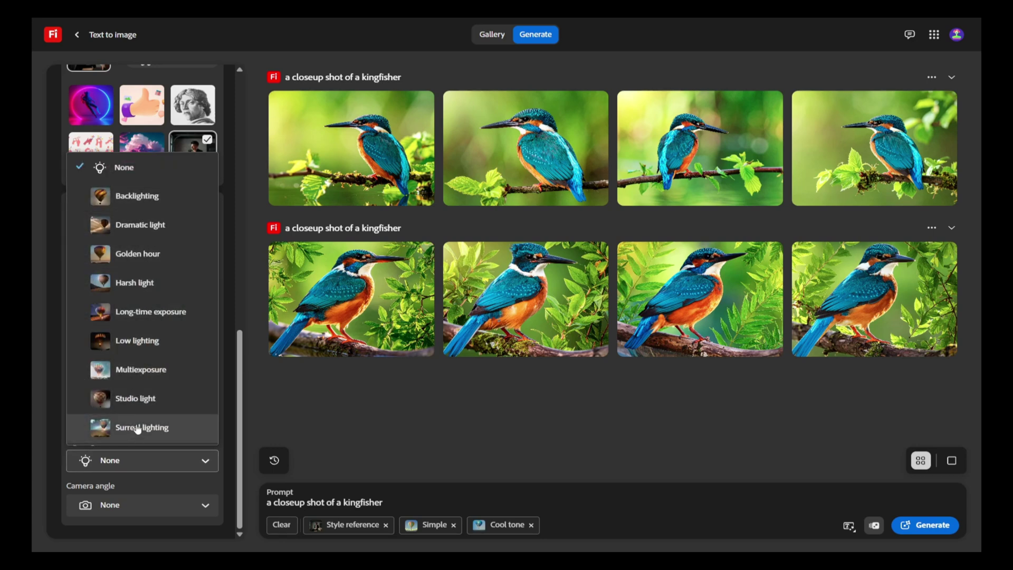
click(173, 438)
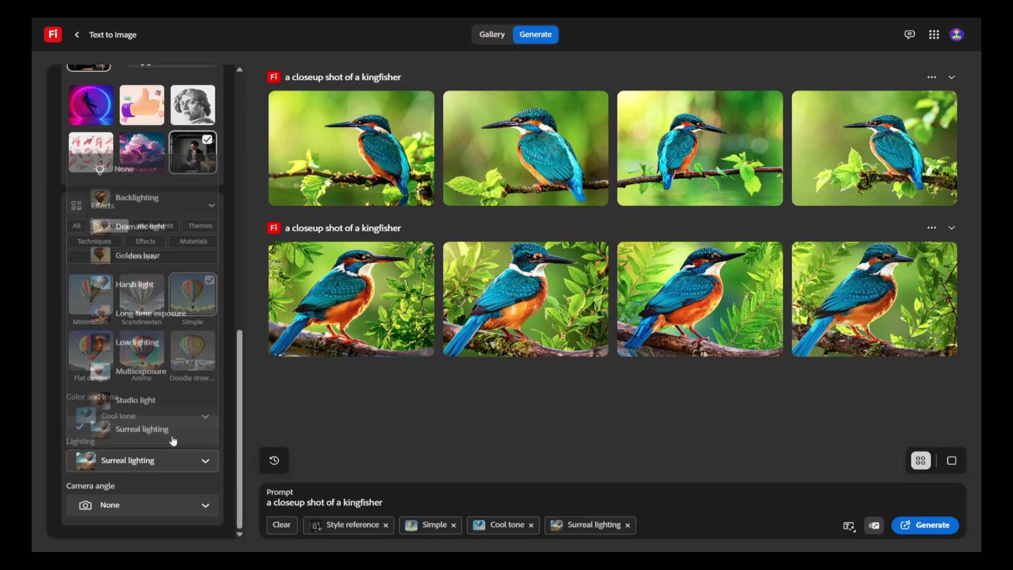
click(163, 506)
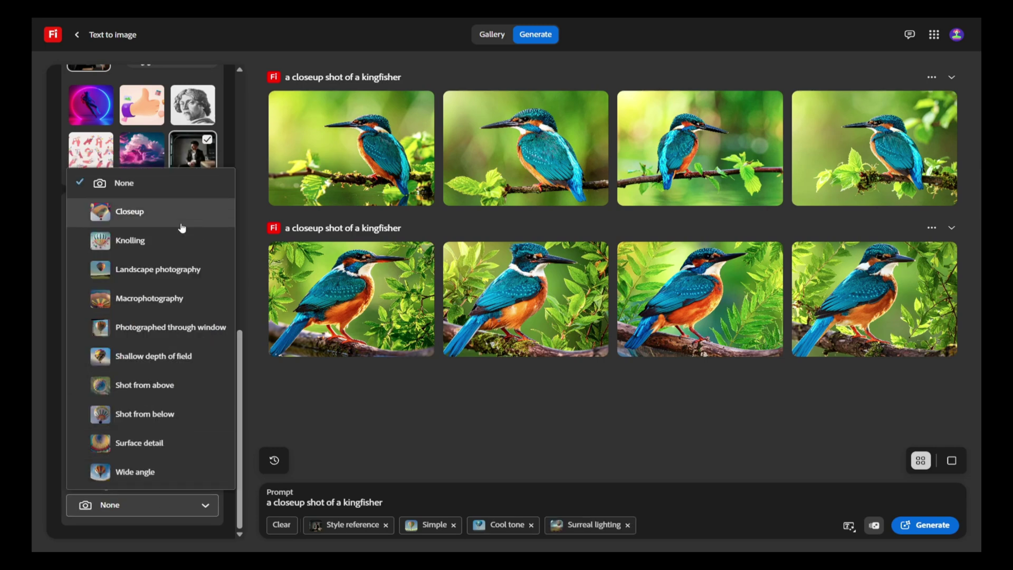
click(120, 214)
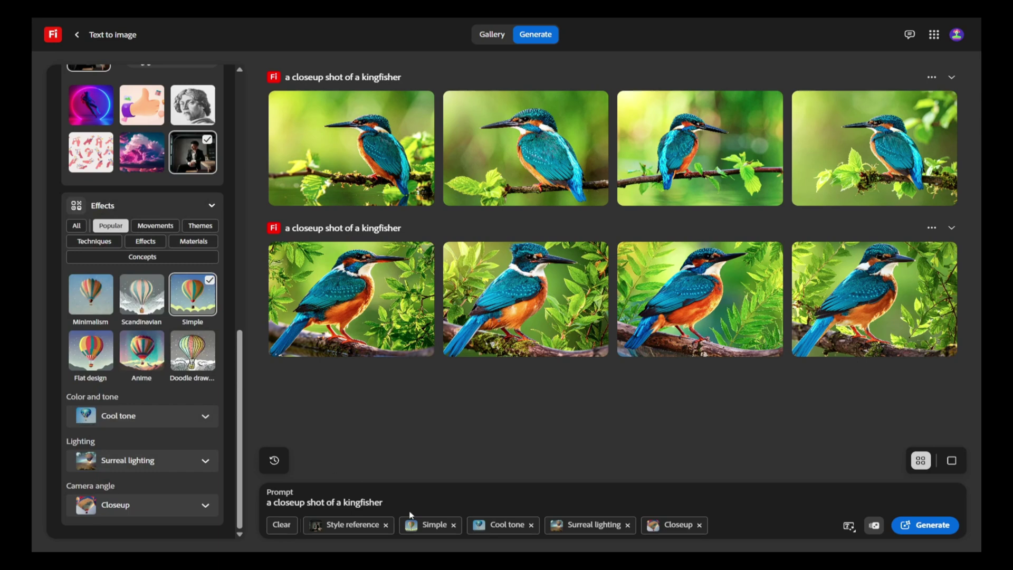
click(933, 526)
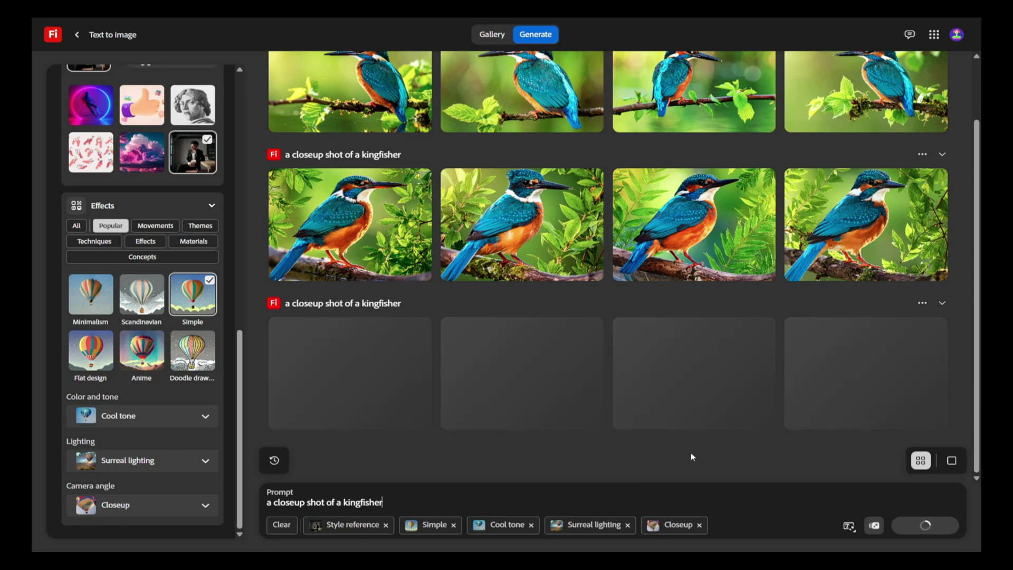
Preview the four dark, moody kingfisher closeups full-size, then close the preview.
click(377, 397)
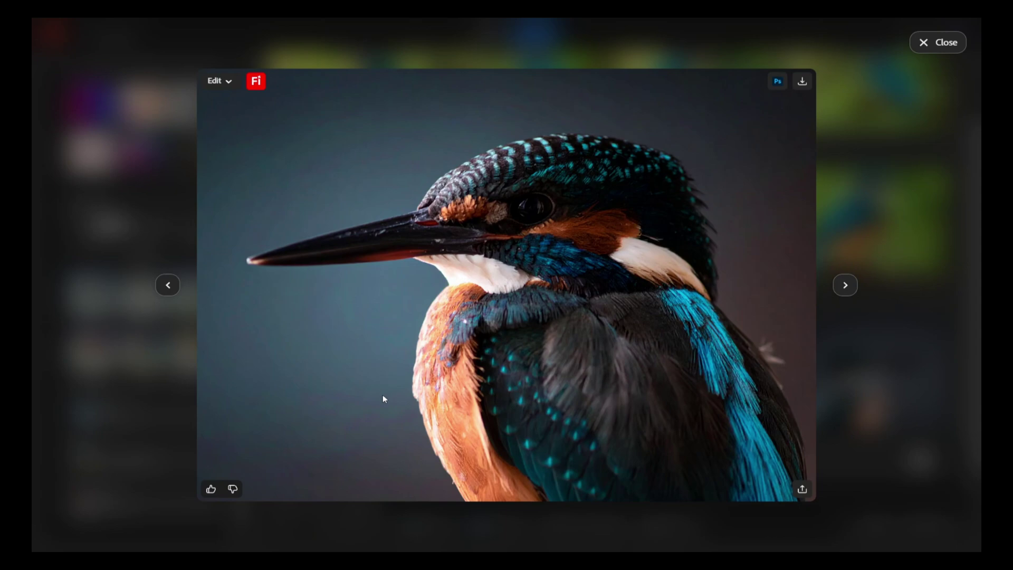
click(842, 286)
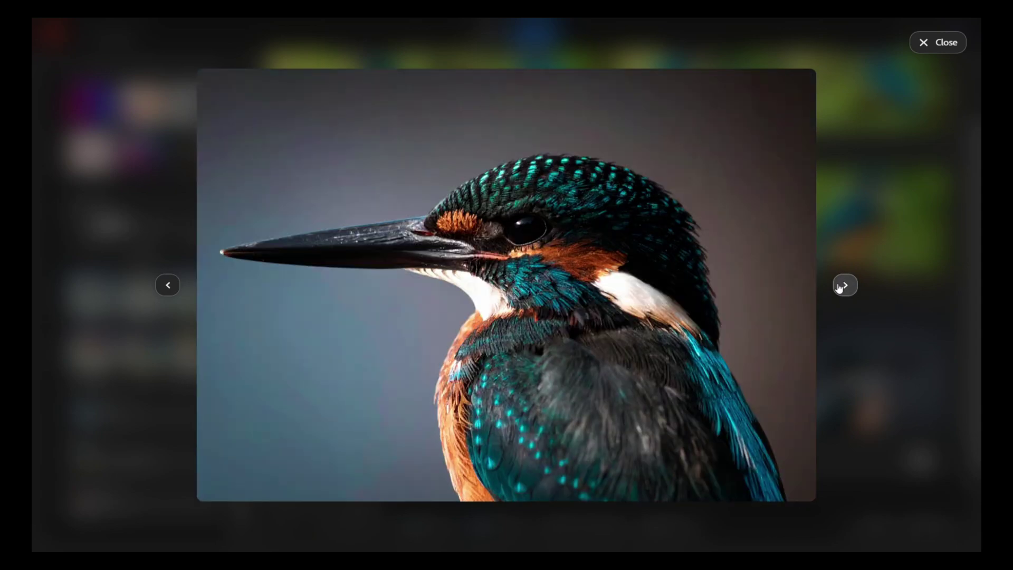
click(840, 287)
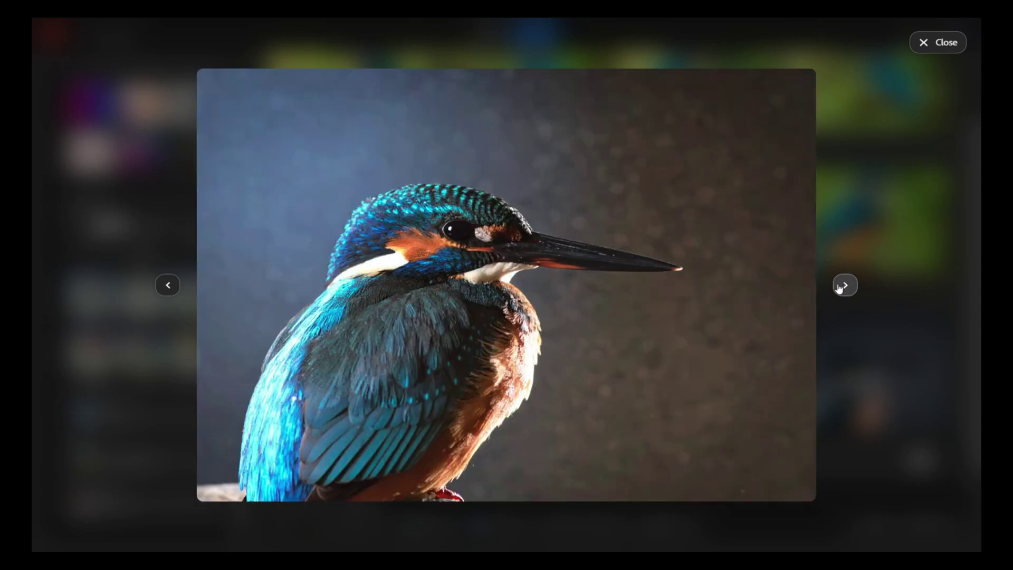
click(844, 286)
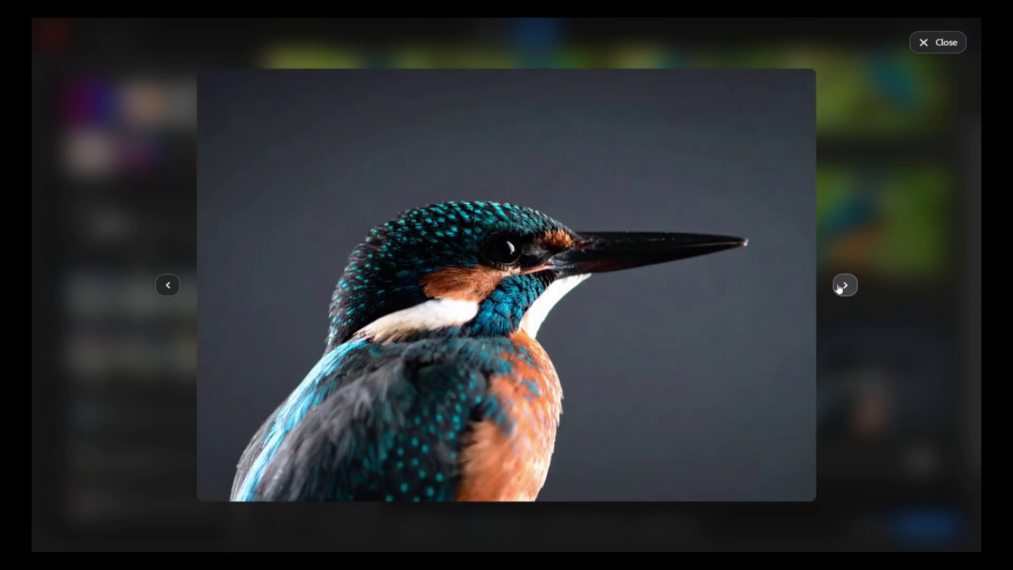
click(923, 42)
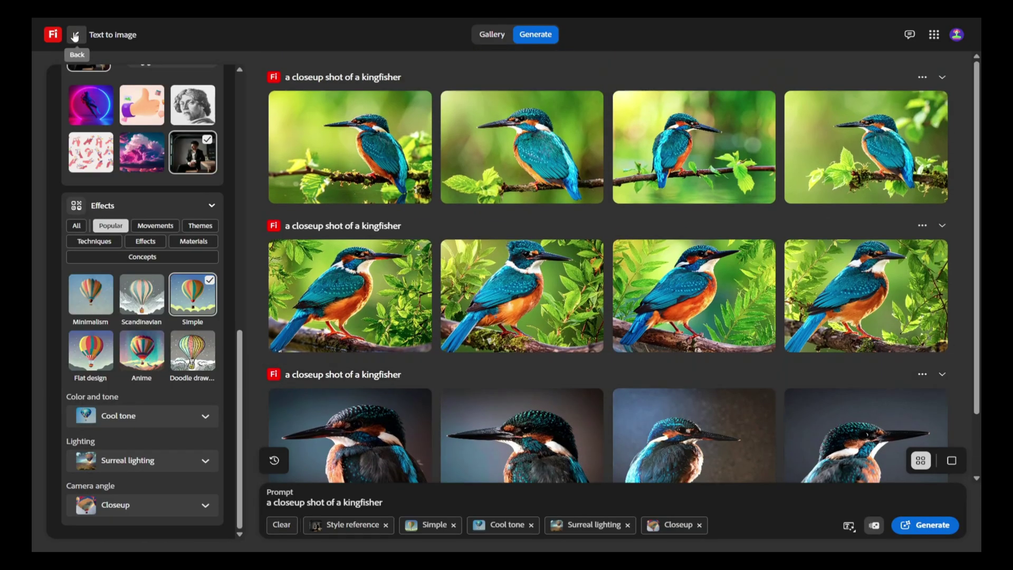
Return to the Firefly home page and browse its Video feature cards.
click(75, 35)
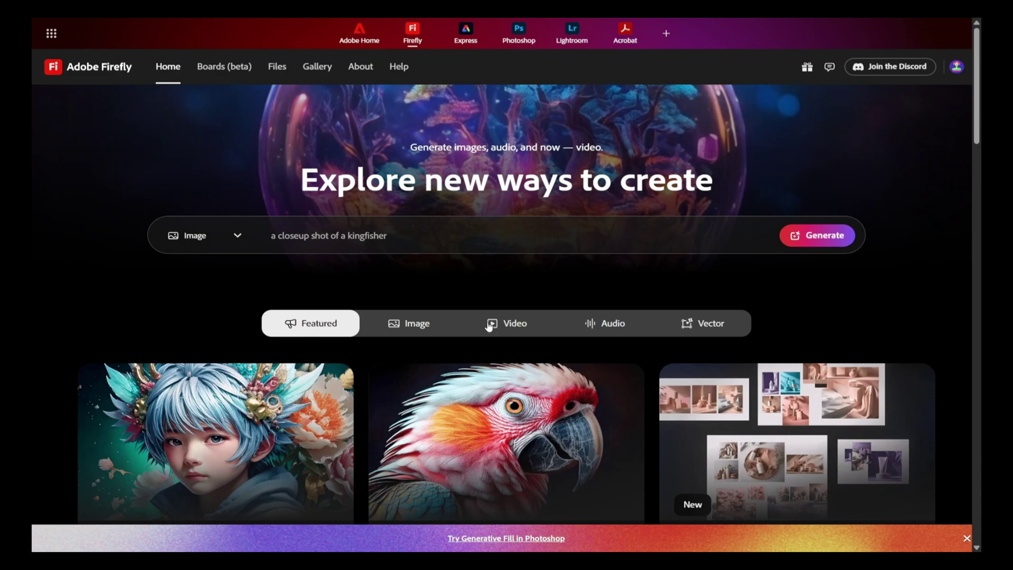
click(515, 327)
scroll(515, 330, down, 1)
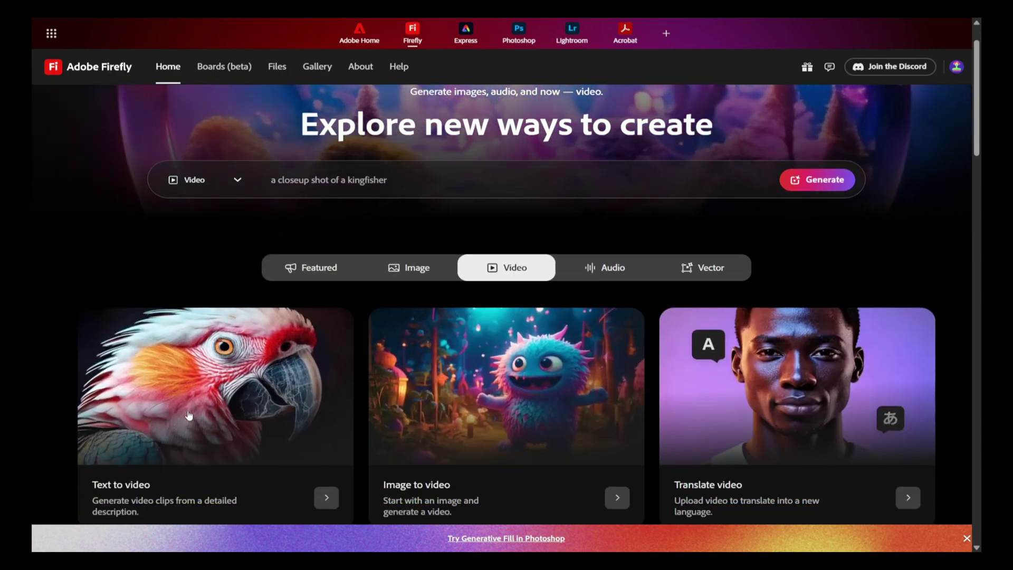
scroll(177, 389, down, 2)
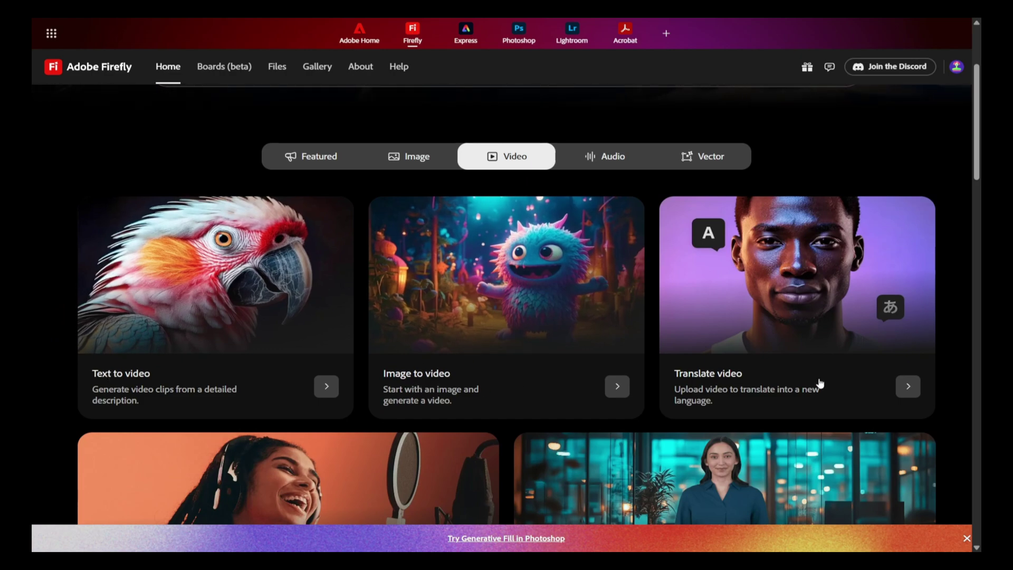
scroll(714, 385, down, 3)
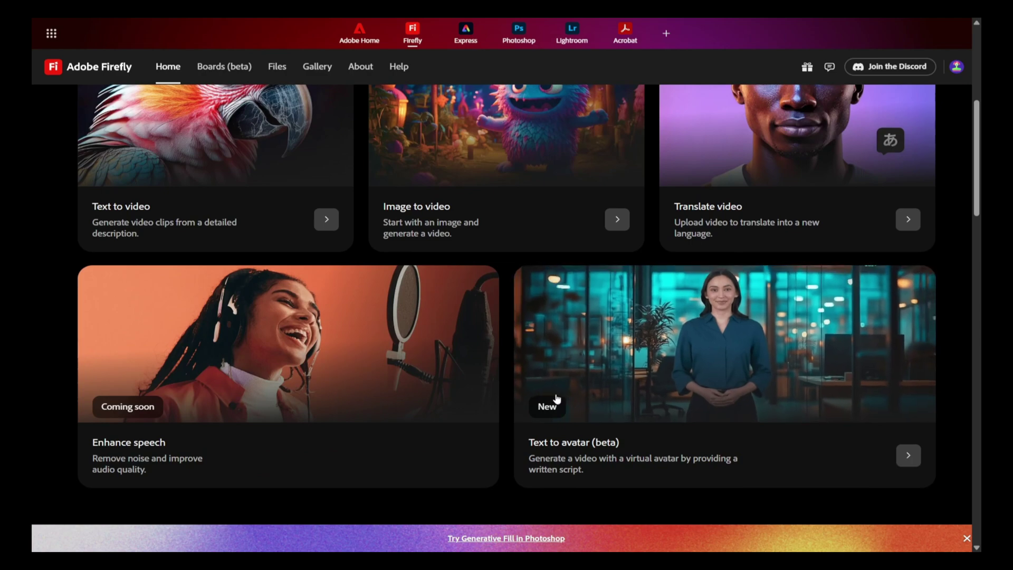
scroll(557, 398, up, 6)
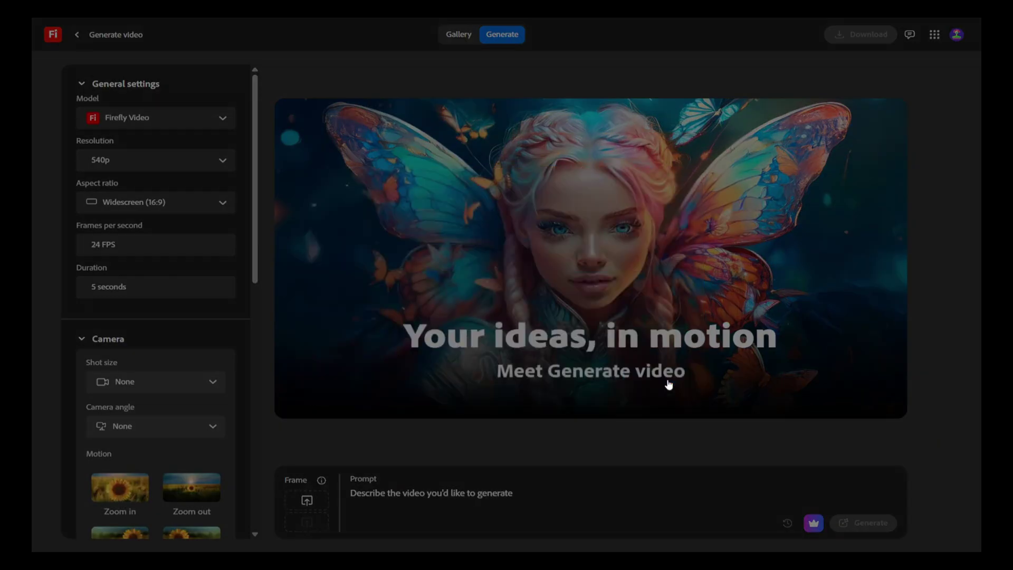
Set the video resolution to 1080p and the shot size to Medium shot.
click(188, 164)
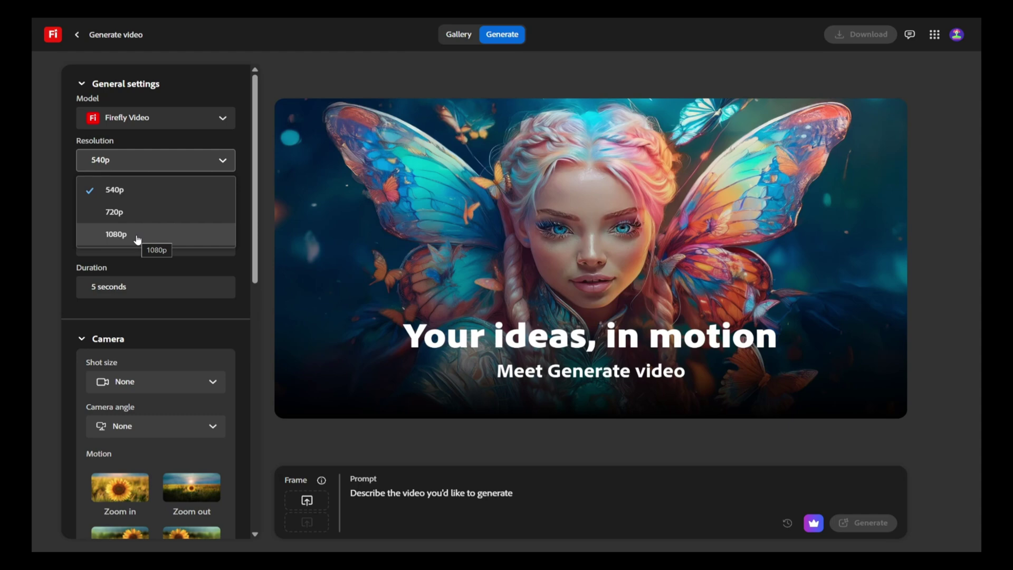
click(177, 234)
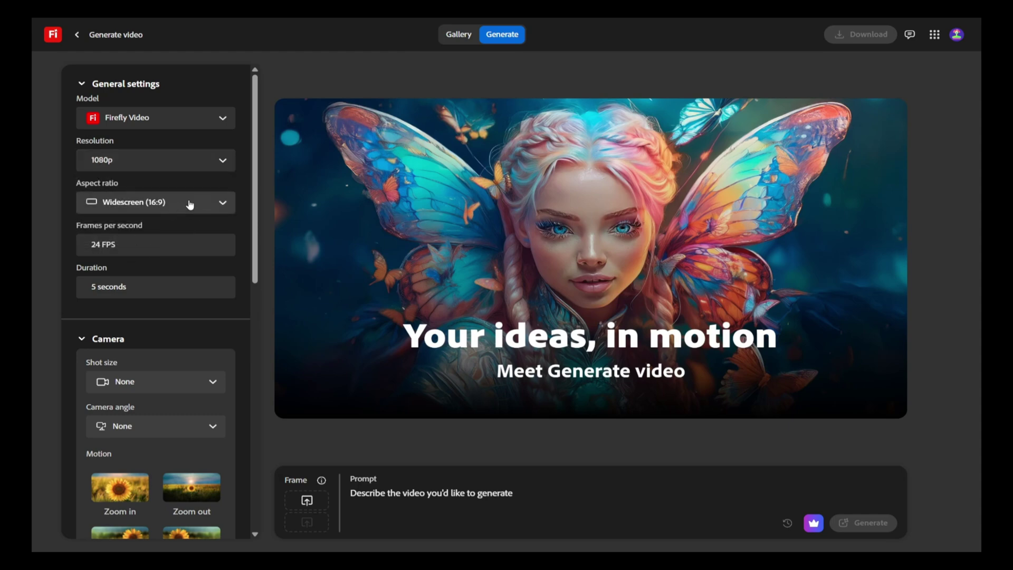
scroll(163, 256, down, 2)
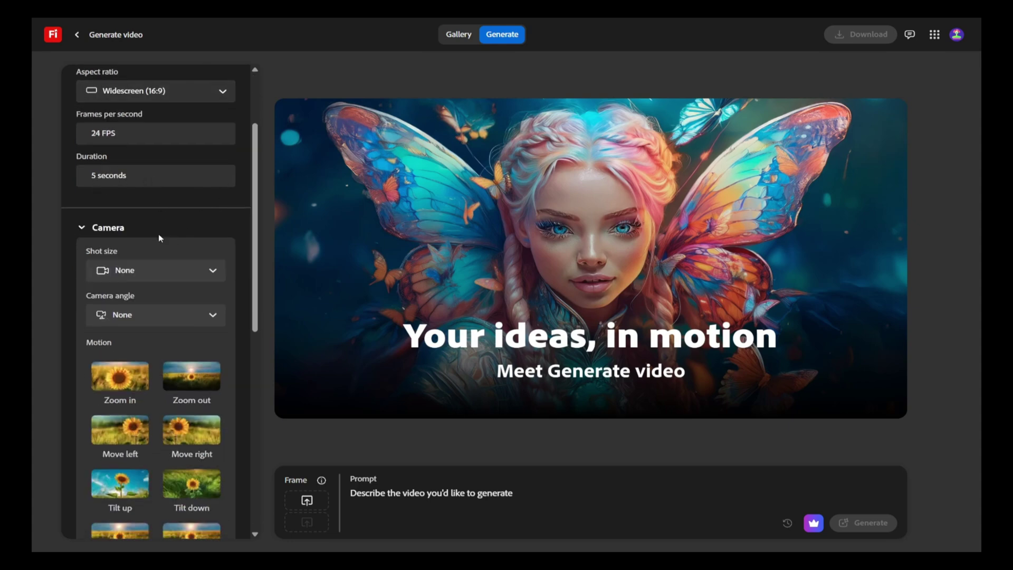
click(183, 271)
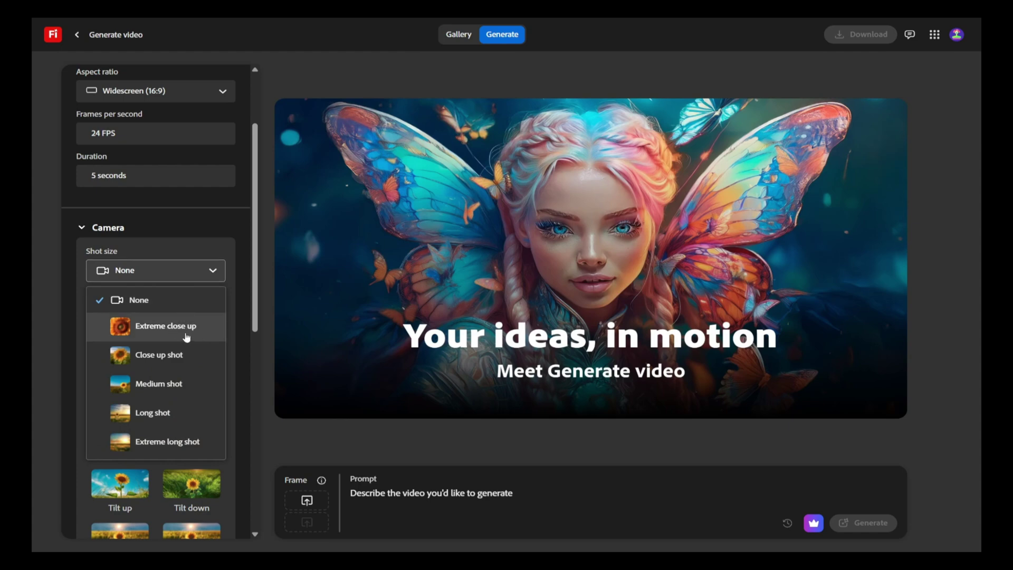
click(183, 388)
Add the Zoom in camera motion and look through the Style options.
scroll(174, 335, up, 2)
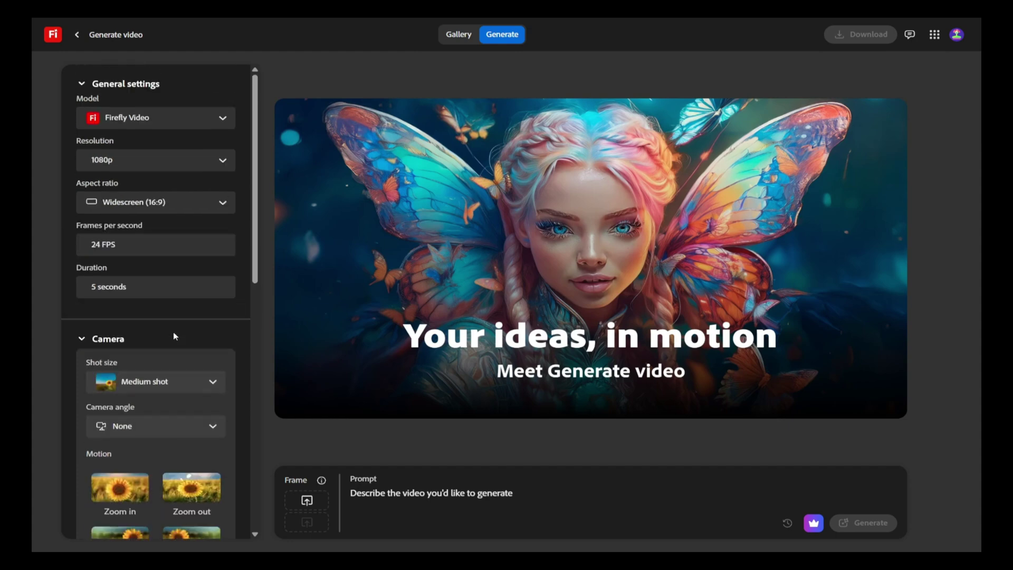
scroll(174, 334, down, 10)
scroll(176, 334, up, 2)
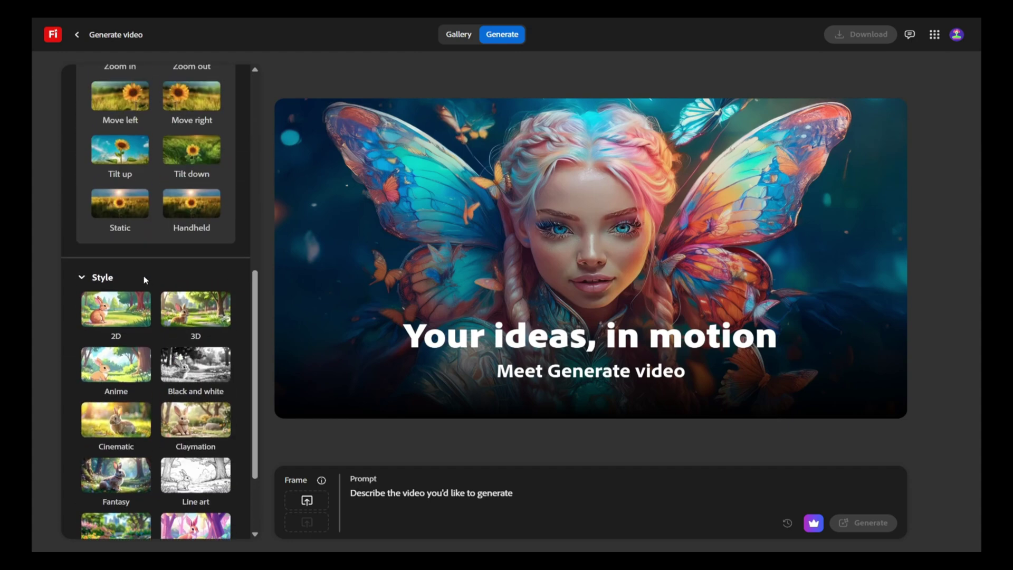
scroll(145, 280, up, 2)
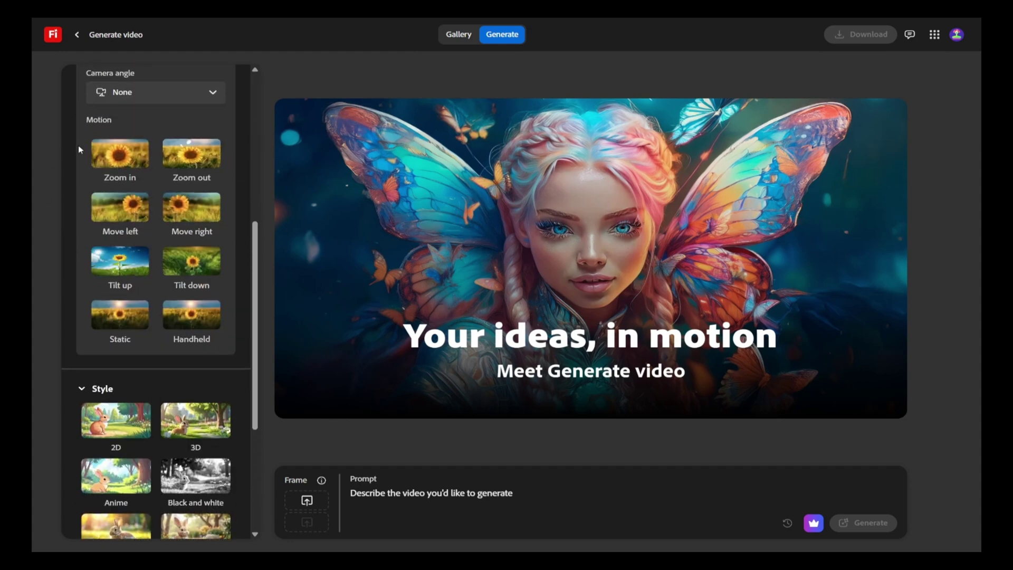
click(125, 161)
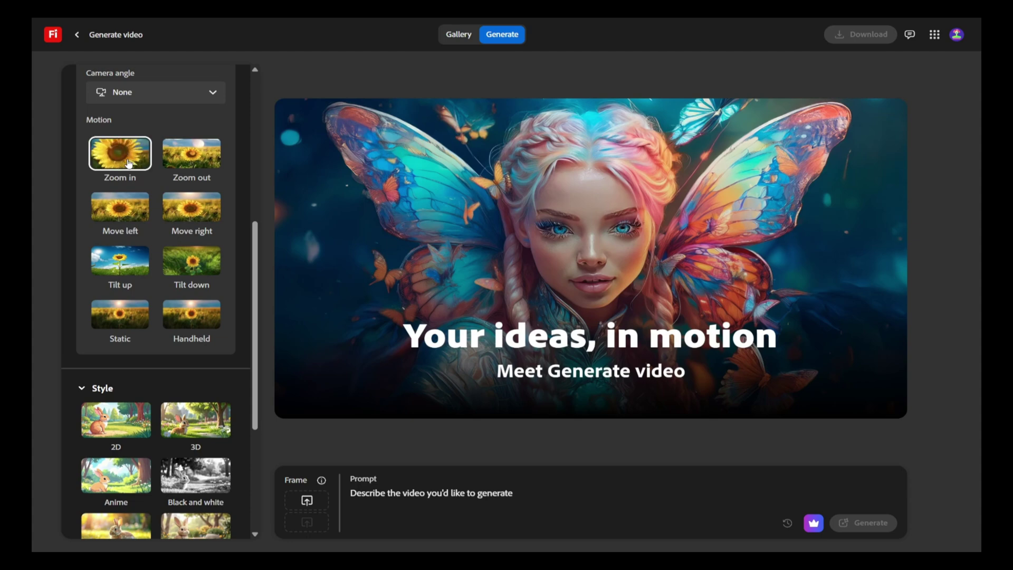
scroll(134, 238, down, 1)
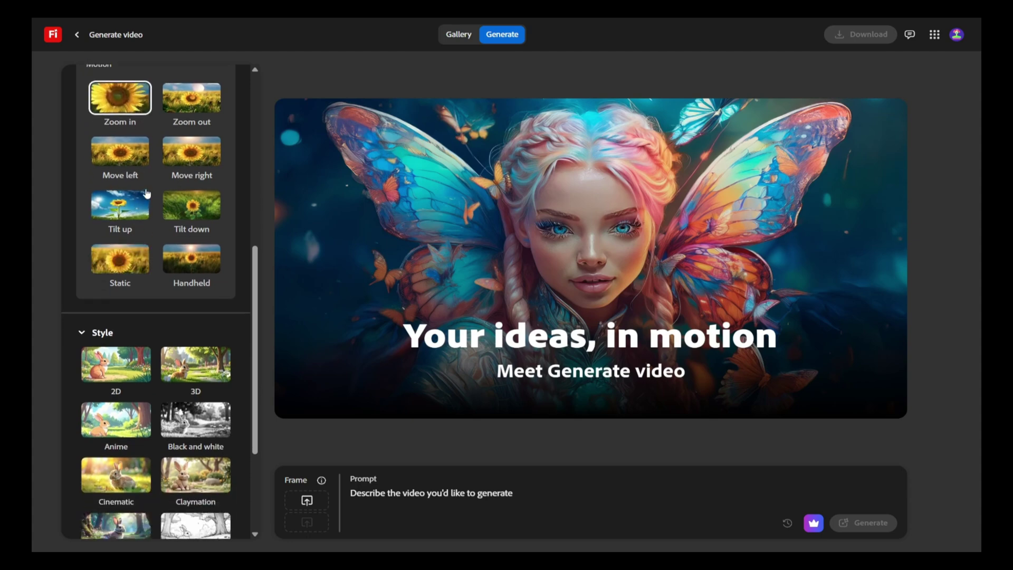
scroll(148, 191, down, 1)
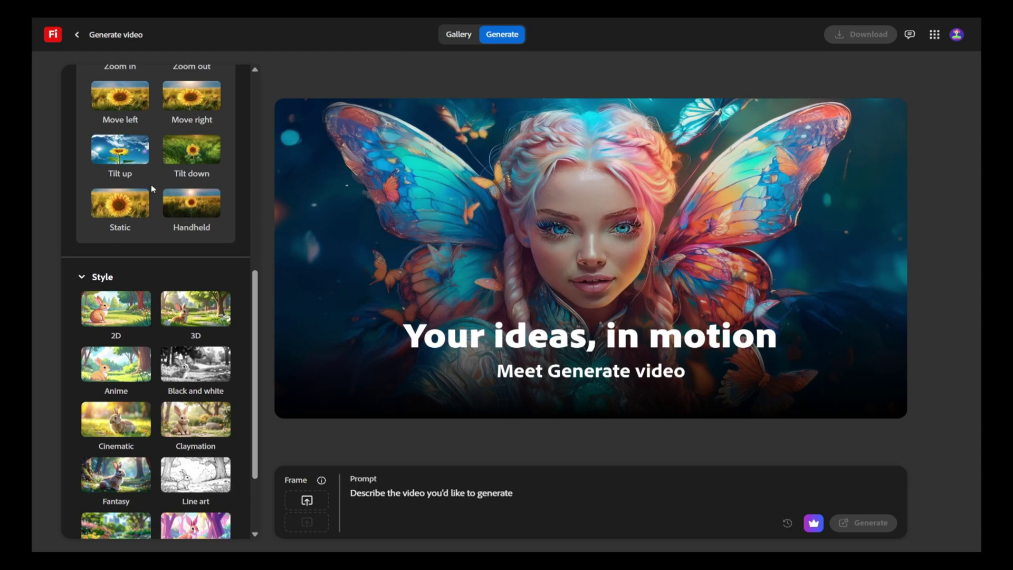
scroll(151, 185, down, 2)
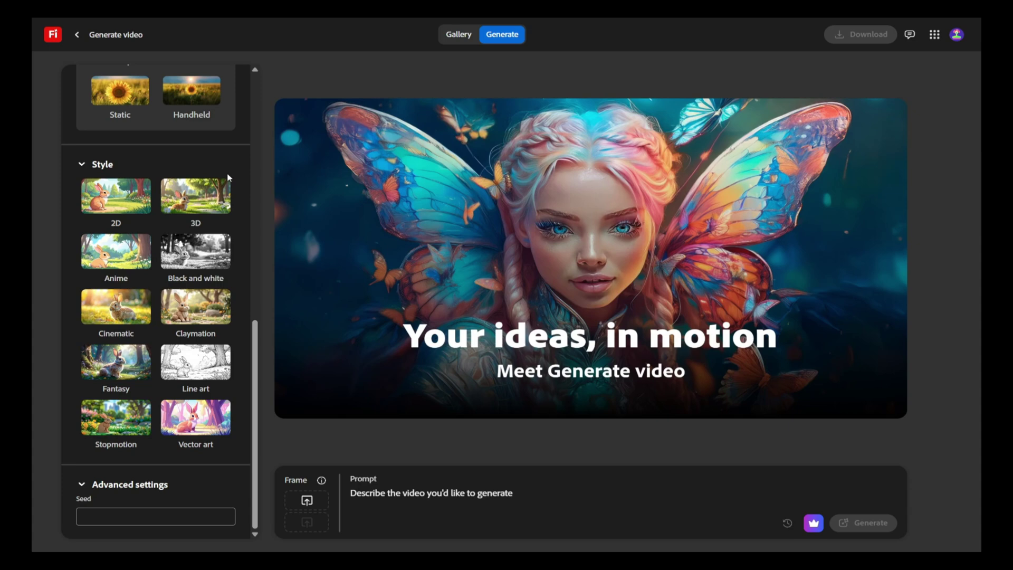
Apply the 2D style and generate a video from 'a clocktower arms rotating medium shot'.
click(121, 210)
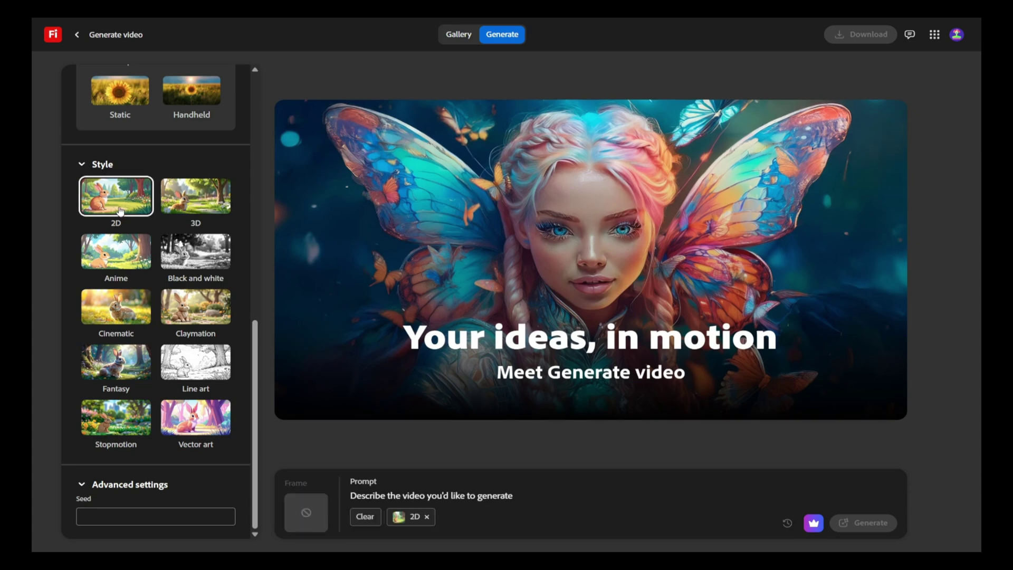
click(479, 498)
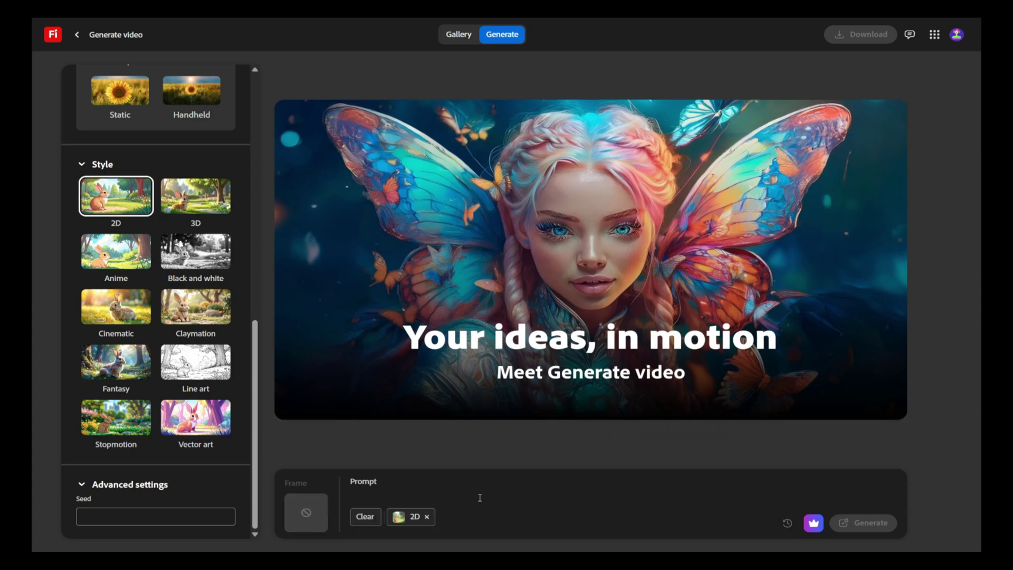
text(a c)
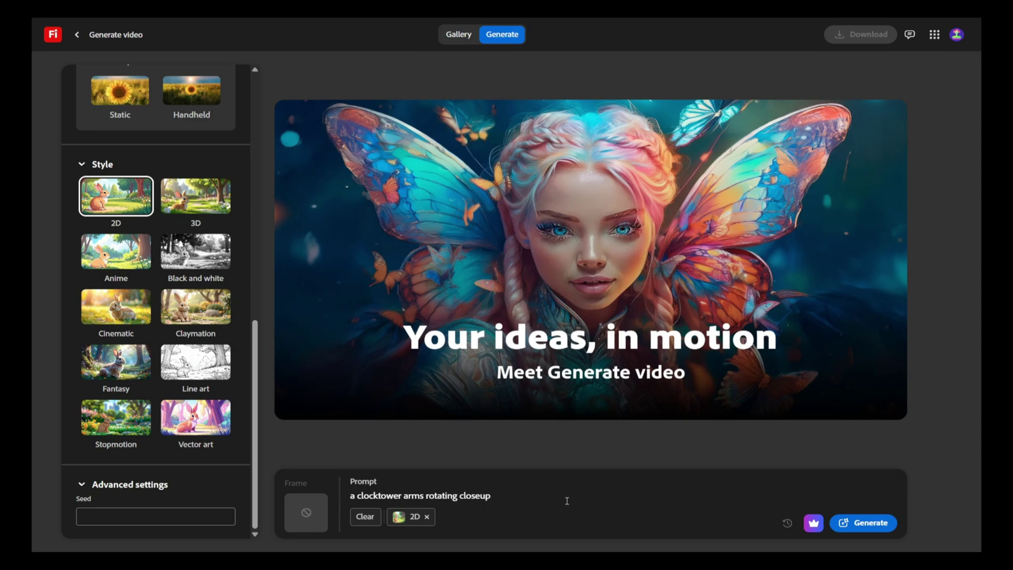
key(ctrl+BackSpace)
click(866, 524)
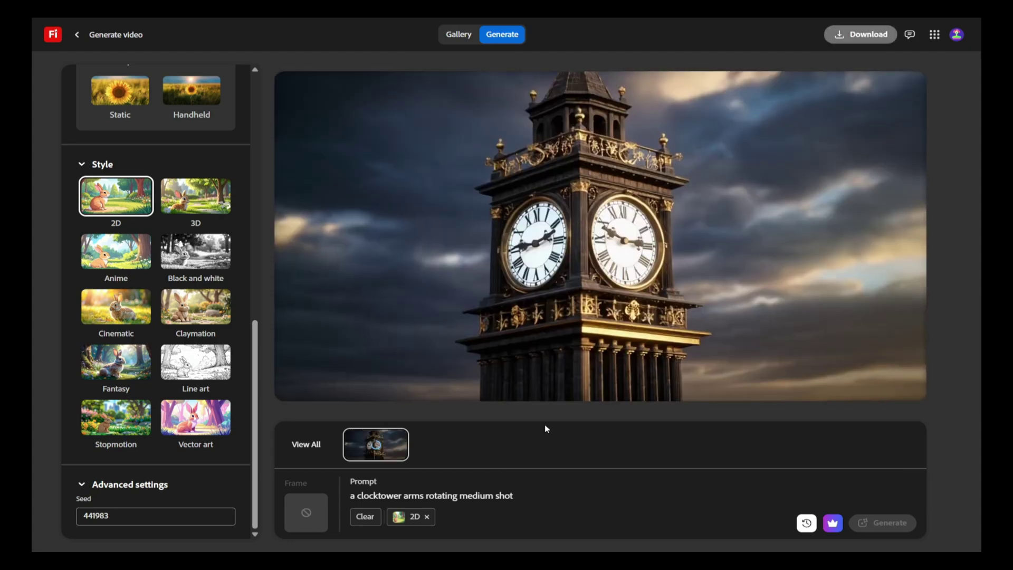
Watch the clocktower video play, then leave Generate video for the Firefly home page.
mouse_move(578, 272)
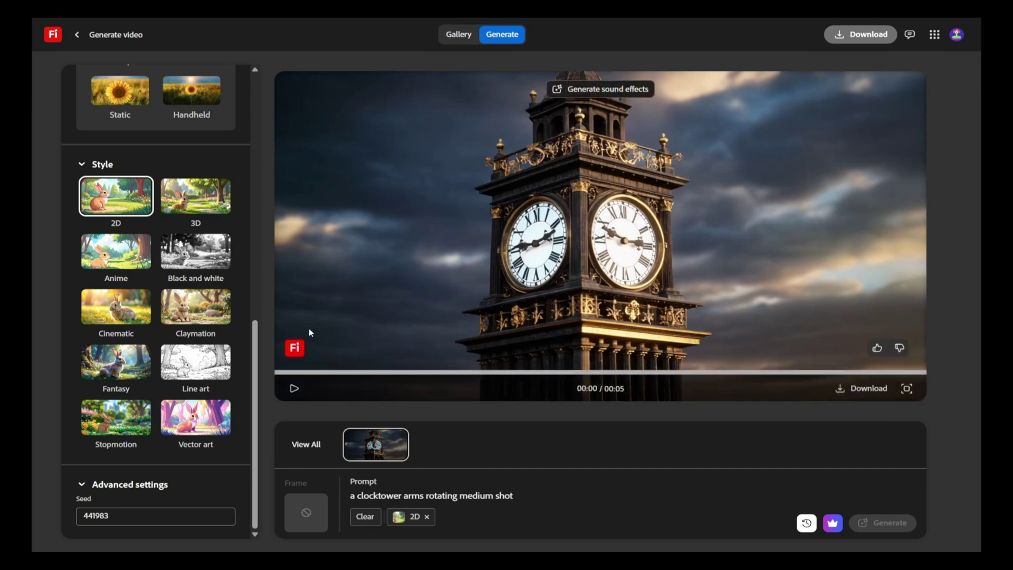
click(294, 389)
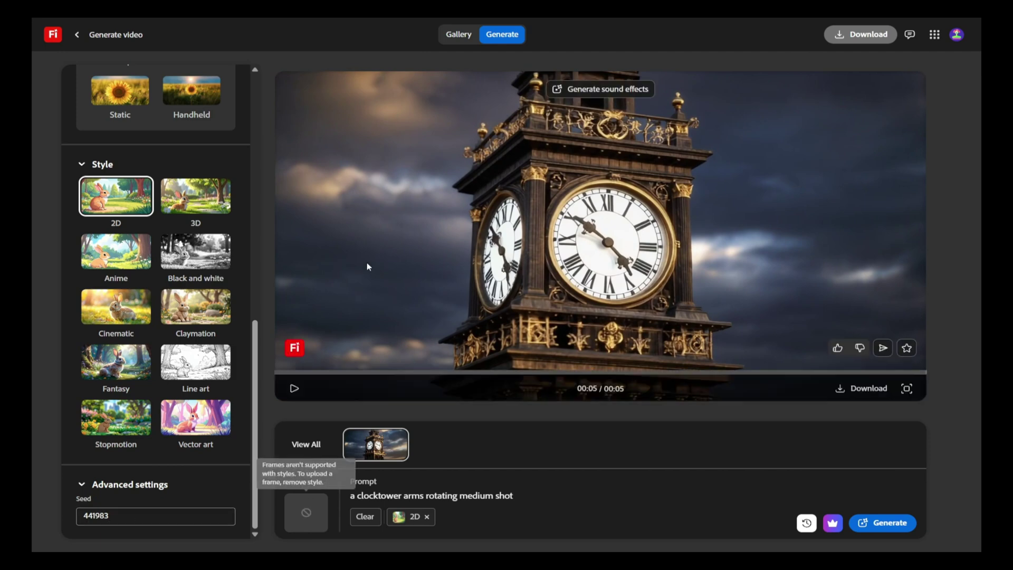
scroll(246, 288, up, 2)
scroll(244, 295, up, 8)
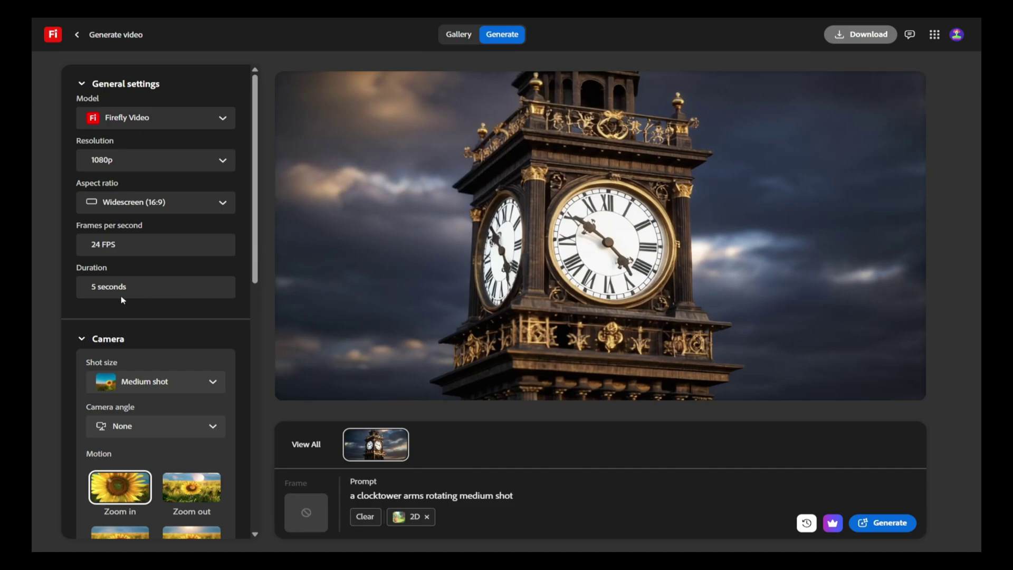
click(77, 35)
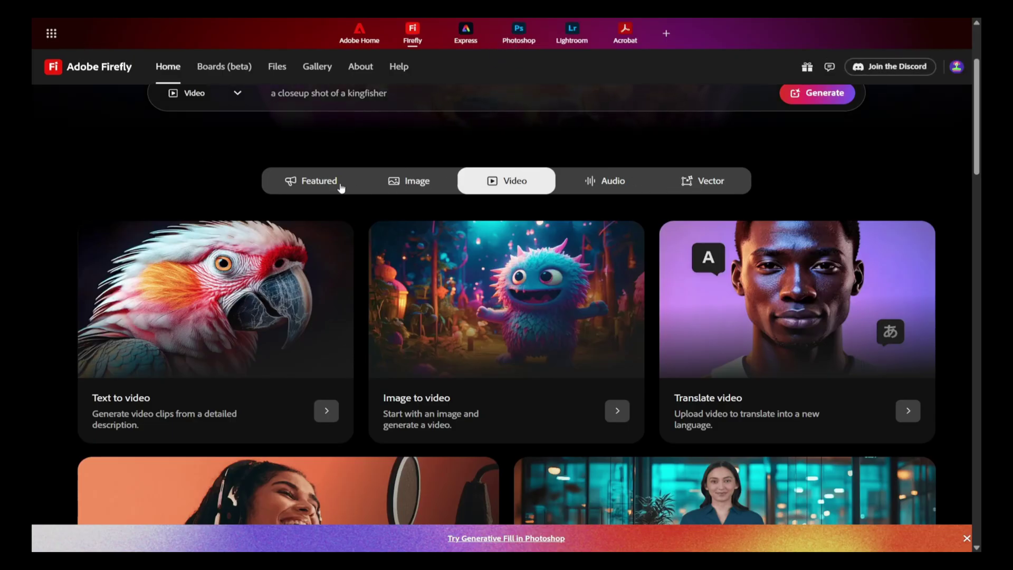
Show the home page's Vector features and open the Text to vector generator.
scroll(369, 211, down, 2)
scroll(572, 280, up, 5)
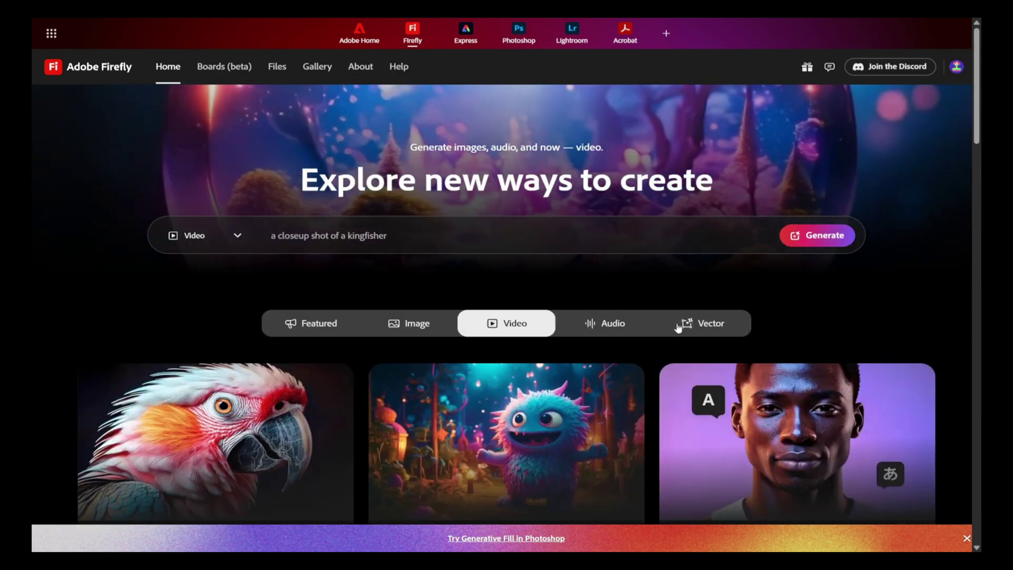
click(679, 325)
scroll(416, 341, down, 3)
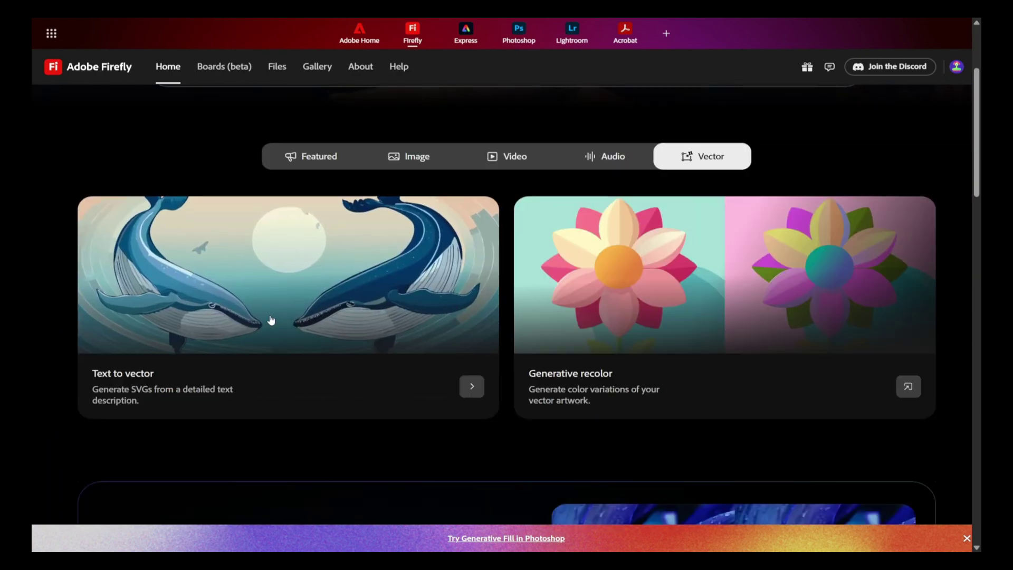
click(394, 332)
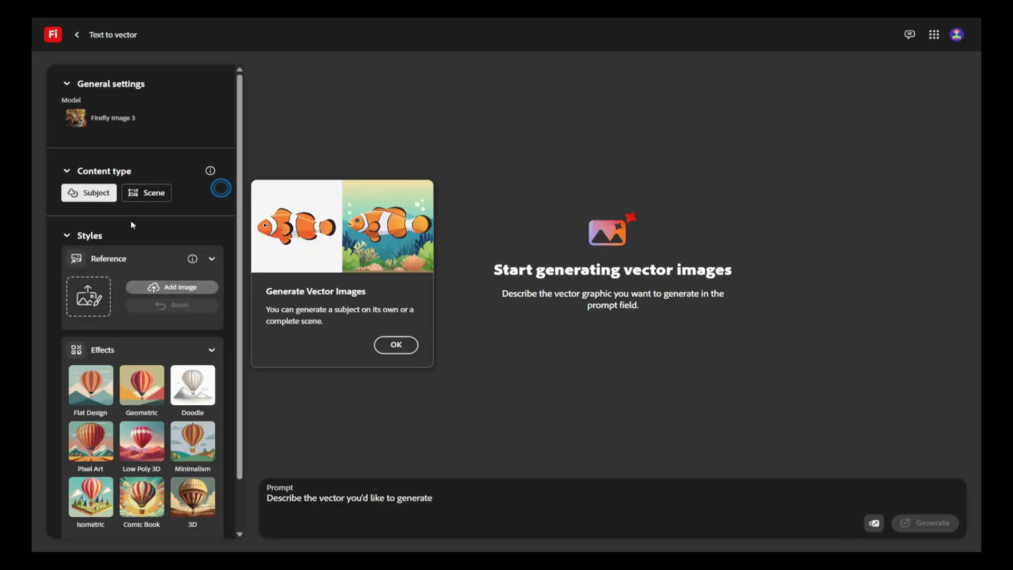
Prompt 'a giant whale swimming inside the water' with the Geometric effect and generate vectors.
click(427, 499)
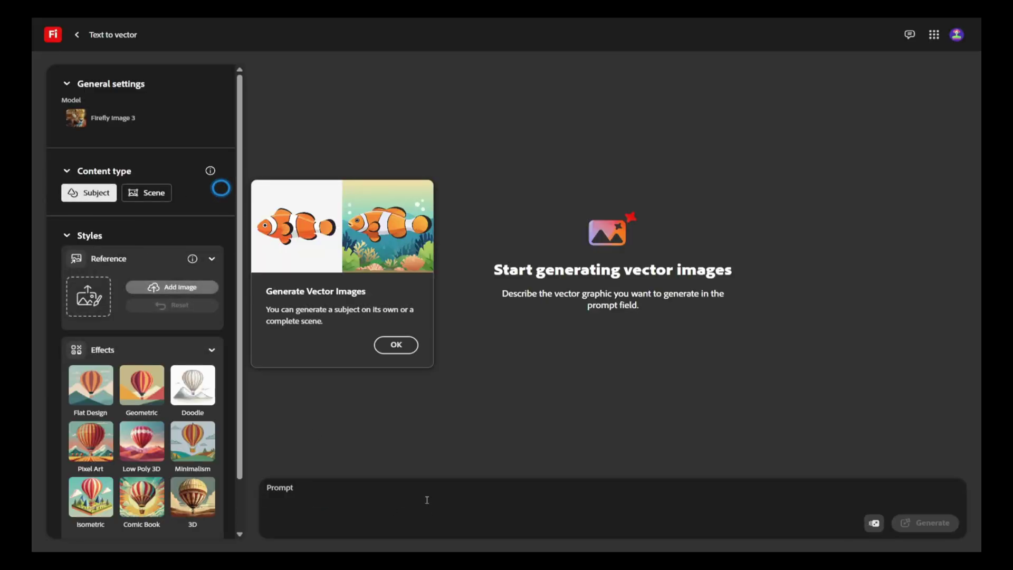
text(a giant)
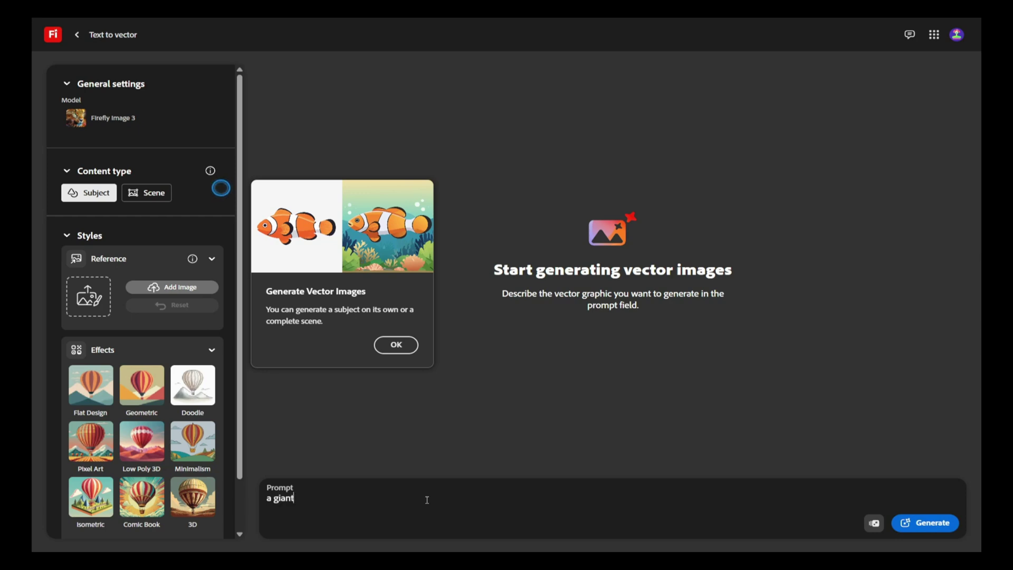
text( whale swimming inside the wate)
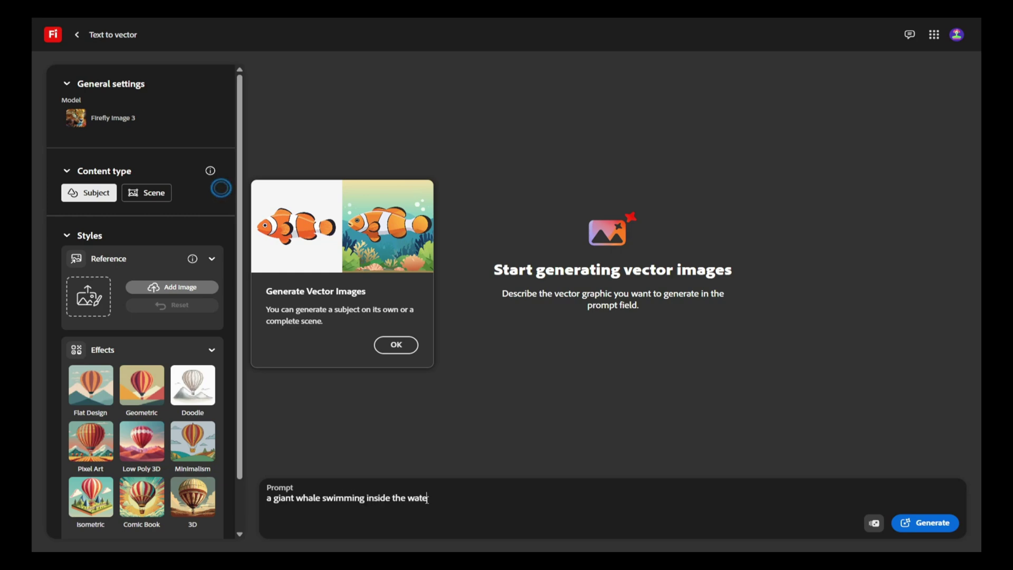
text(r)
scroll(117, 382, down, 1)
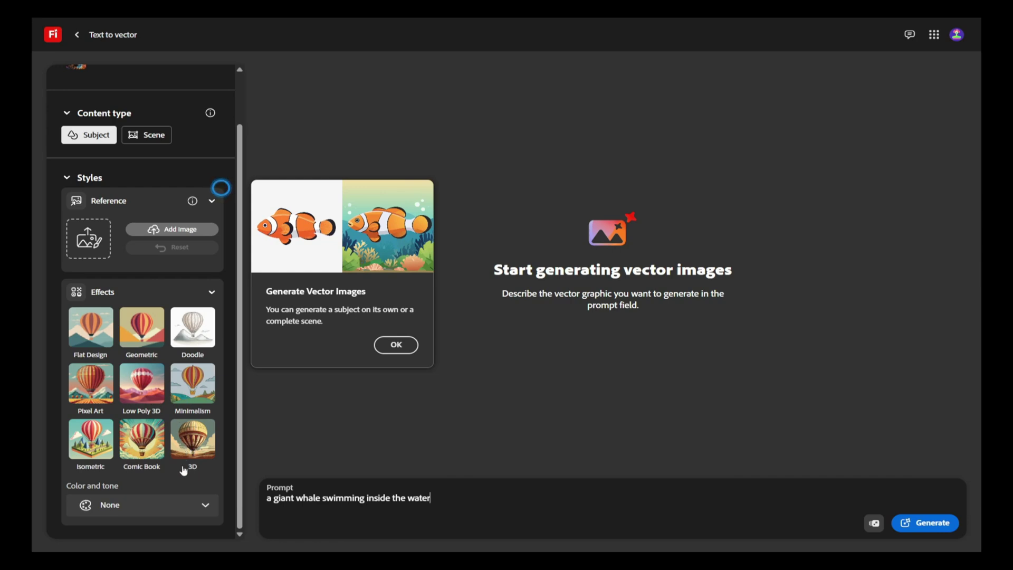
click(143, 333)
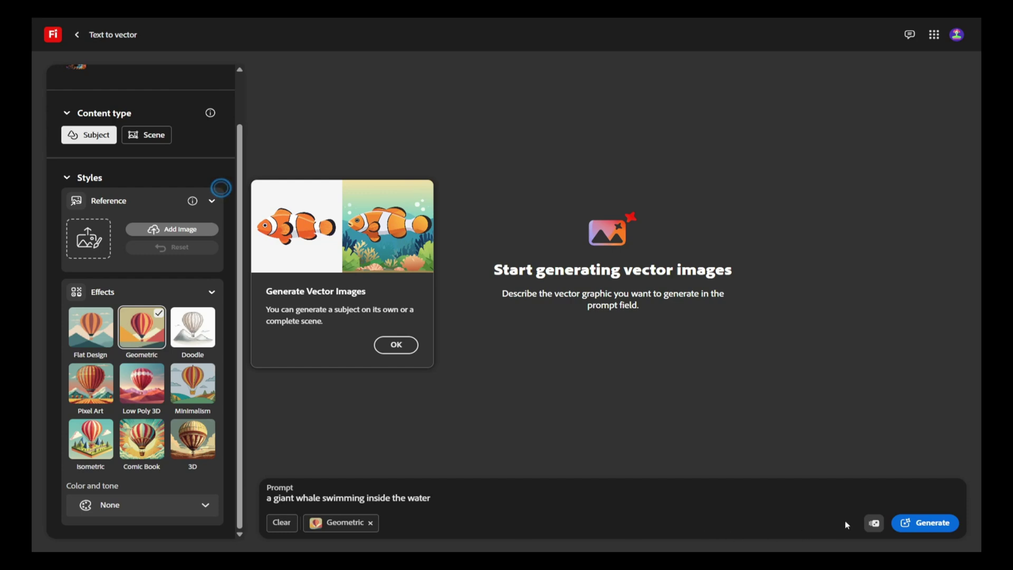
click(929, 523)
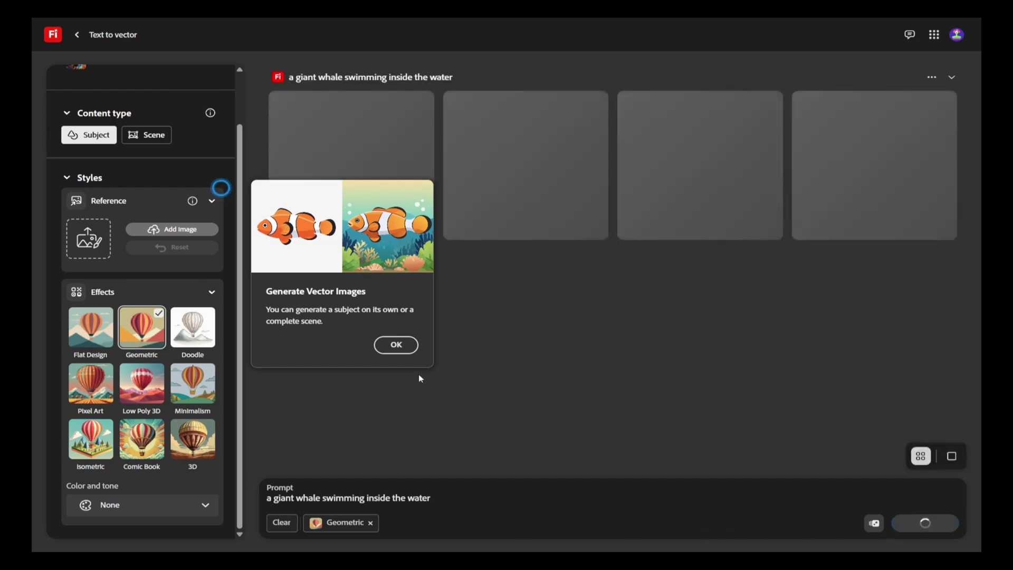
Dismiss the vector images, style and start generating tips while the whales generate.
drag(288, 322, 366, 313)
click(380, 324)
click(406, 346)
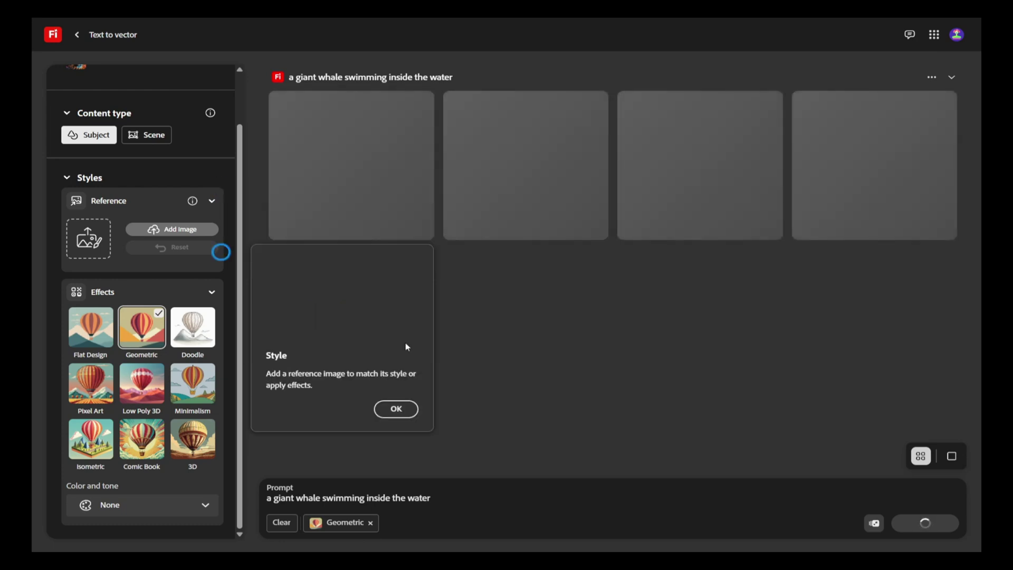
click(396, 410)
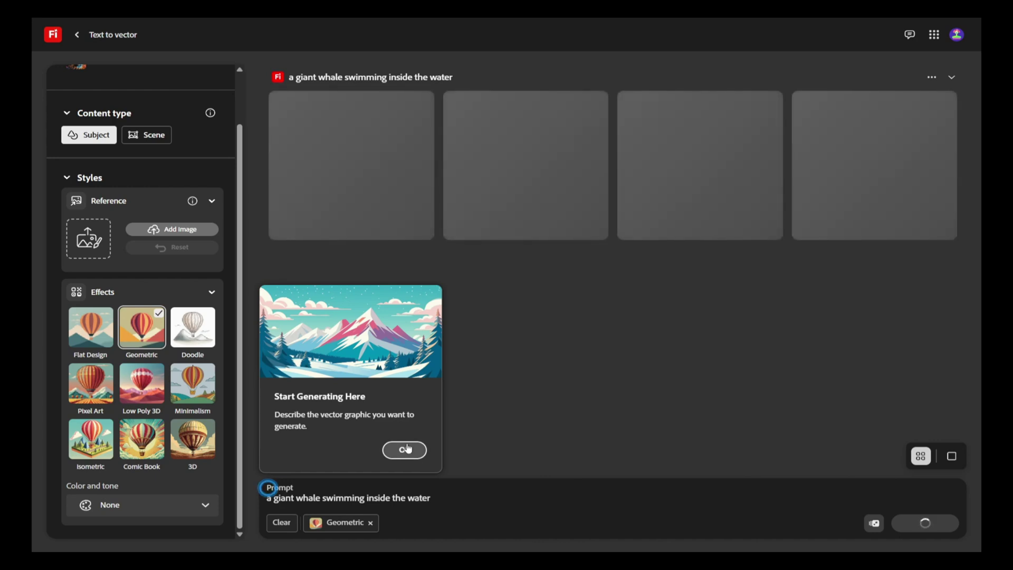
click(403, 448)
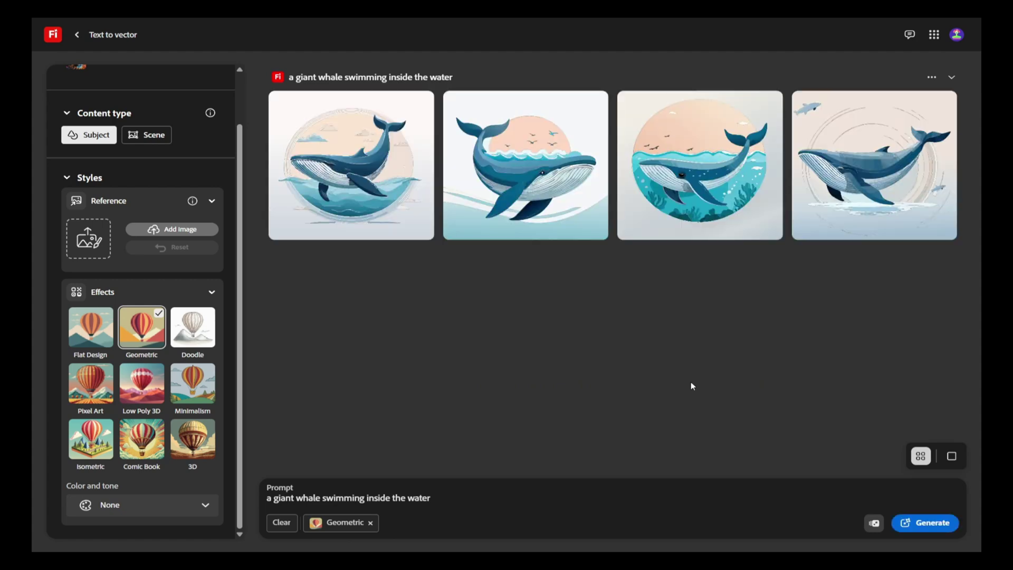
View all four geometric whale vectors full-size, then return to the home page.
click(321, 153)
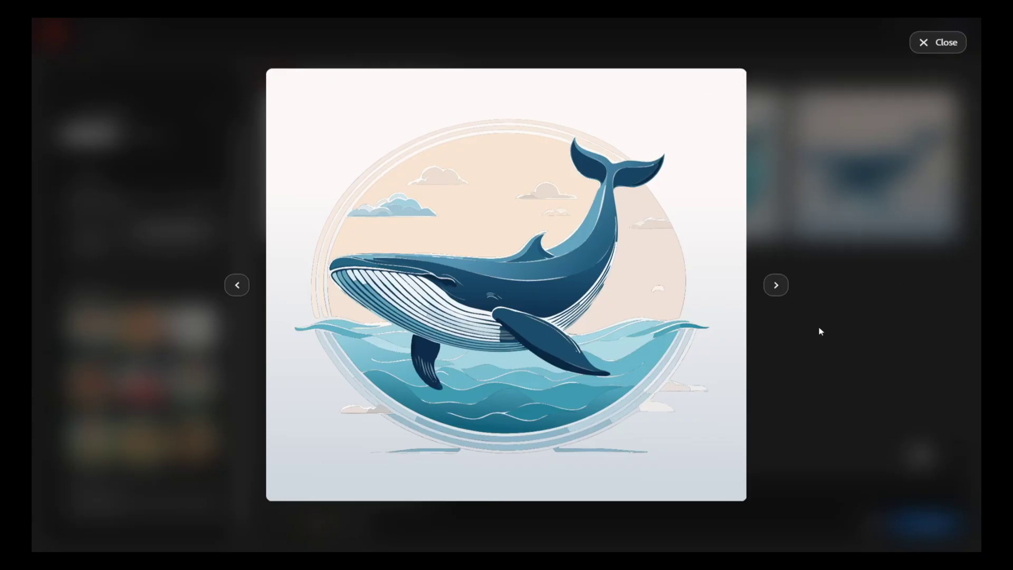
click(776, 285)
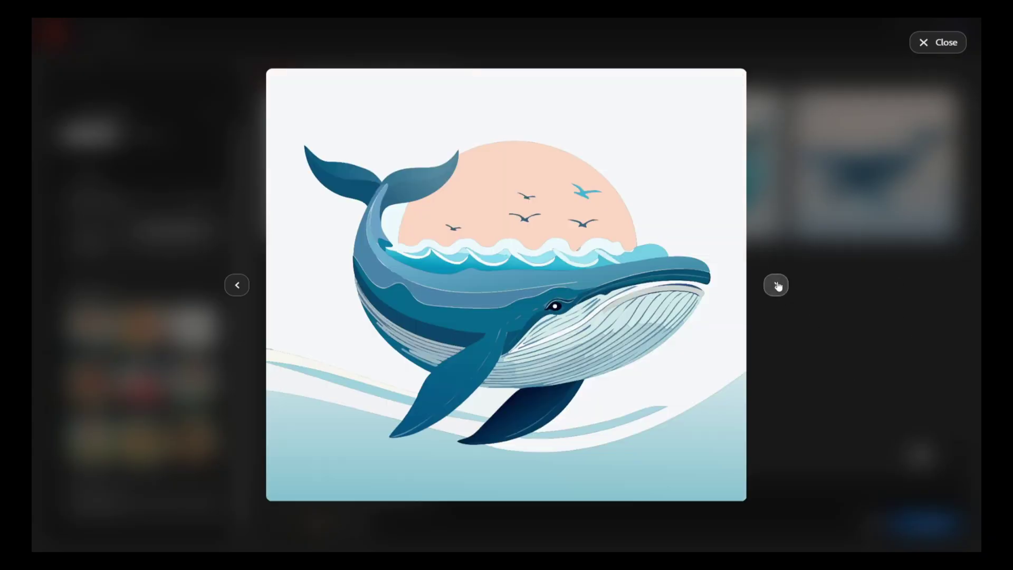
click(776, 285)
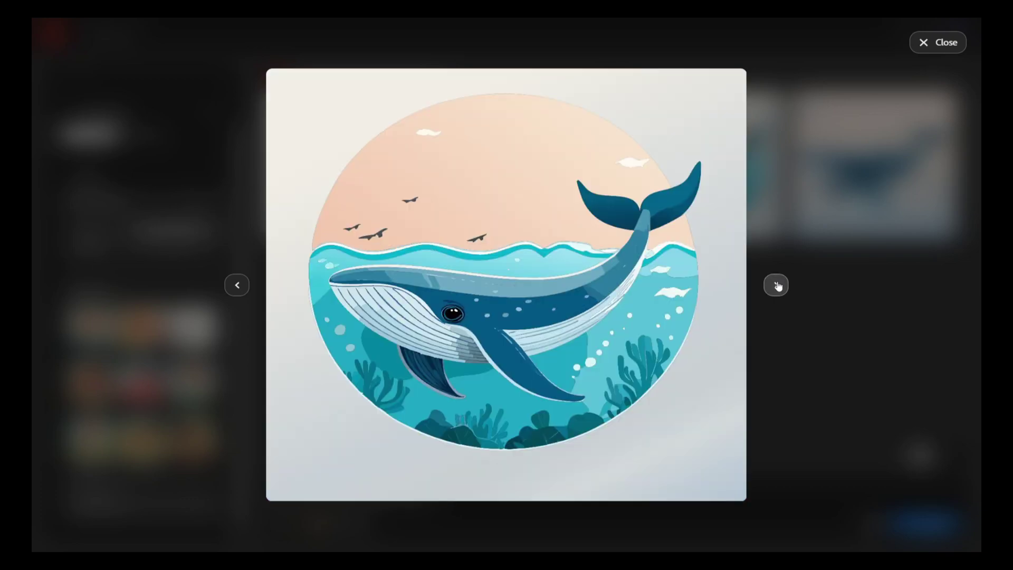
click(776, 285)
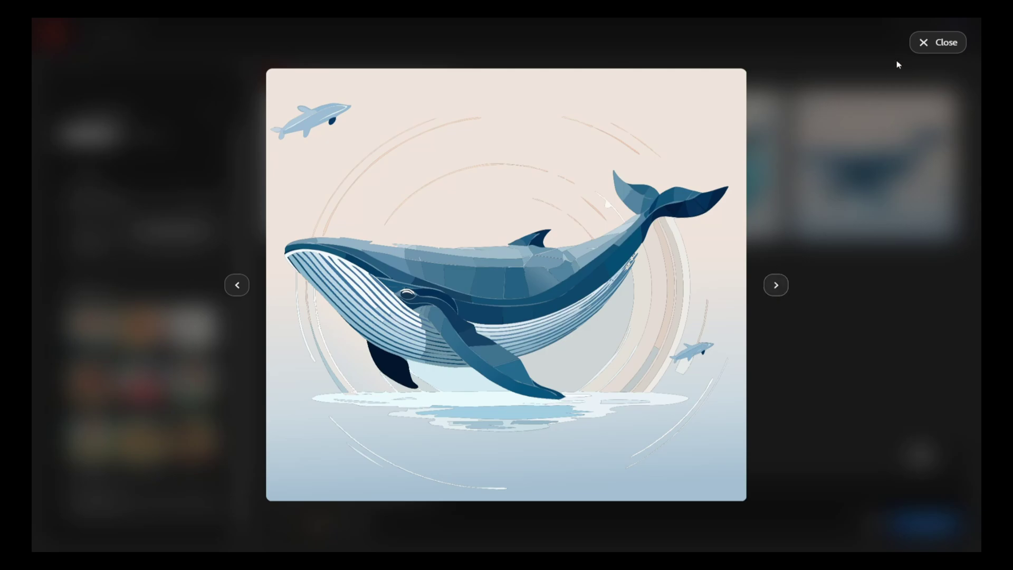
click(924, 42)
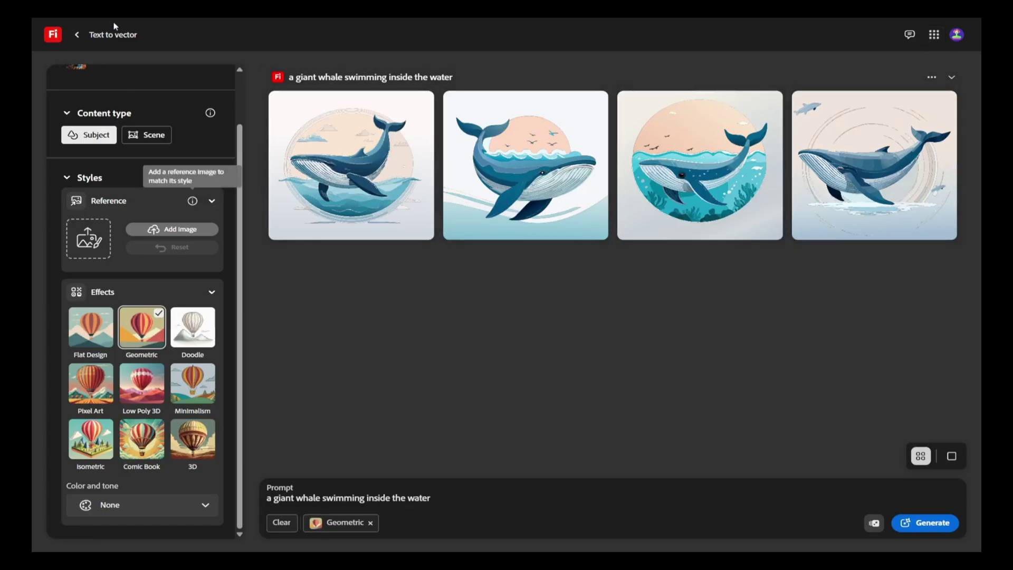
click(77, 34)
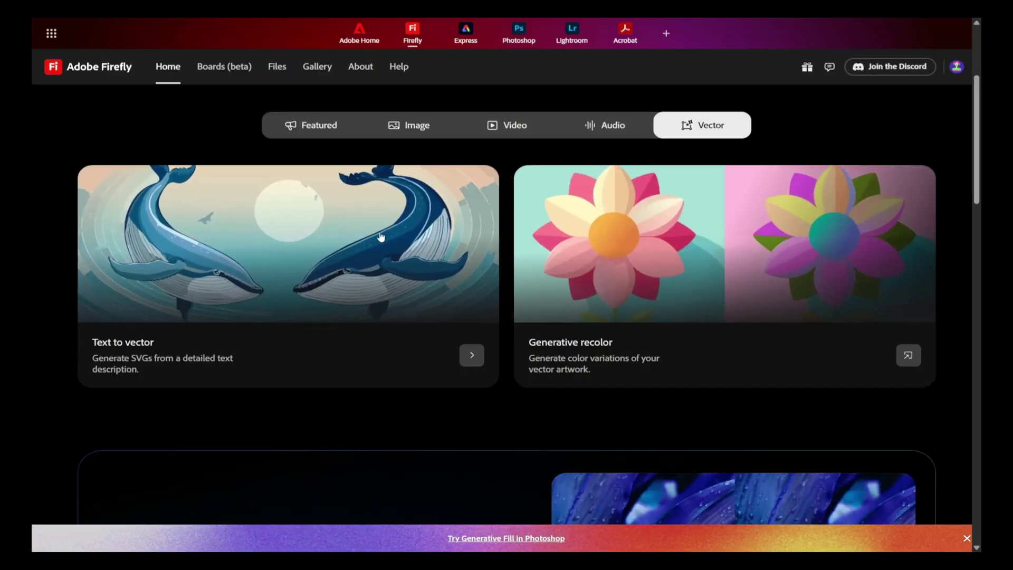
Look over the Featured projects, open the Welcome to Firefly Boards board, and start an image prompt.
scroll(380, 235, up, 4)
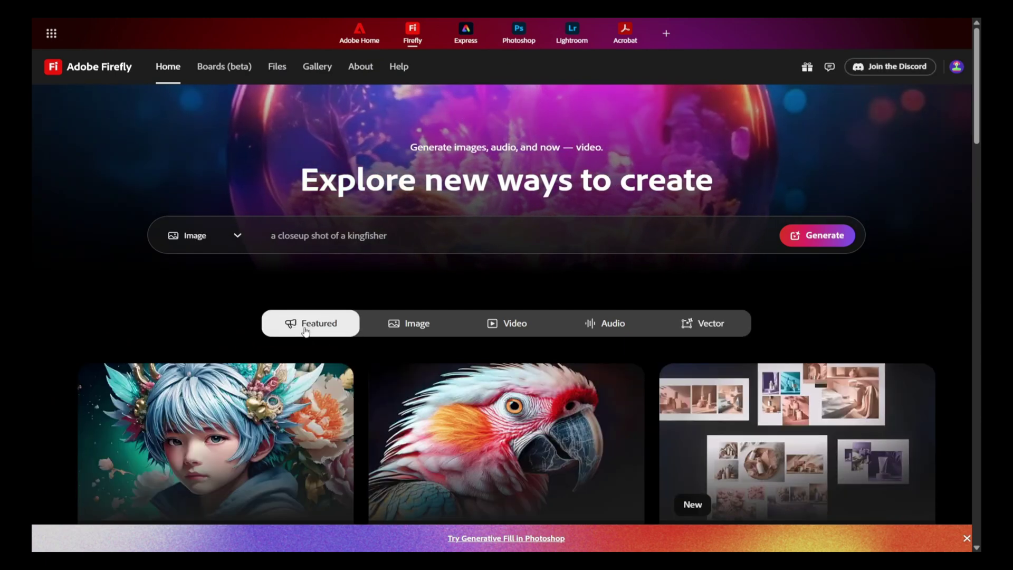
scroll(525, 289, down, 3)
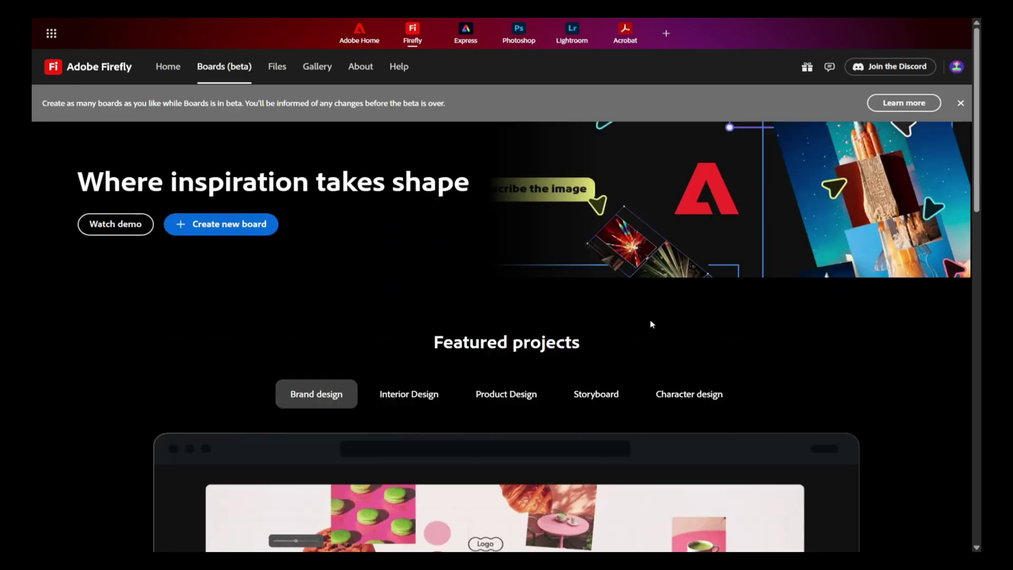
scroll(413, 310, down, 6)
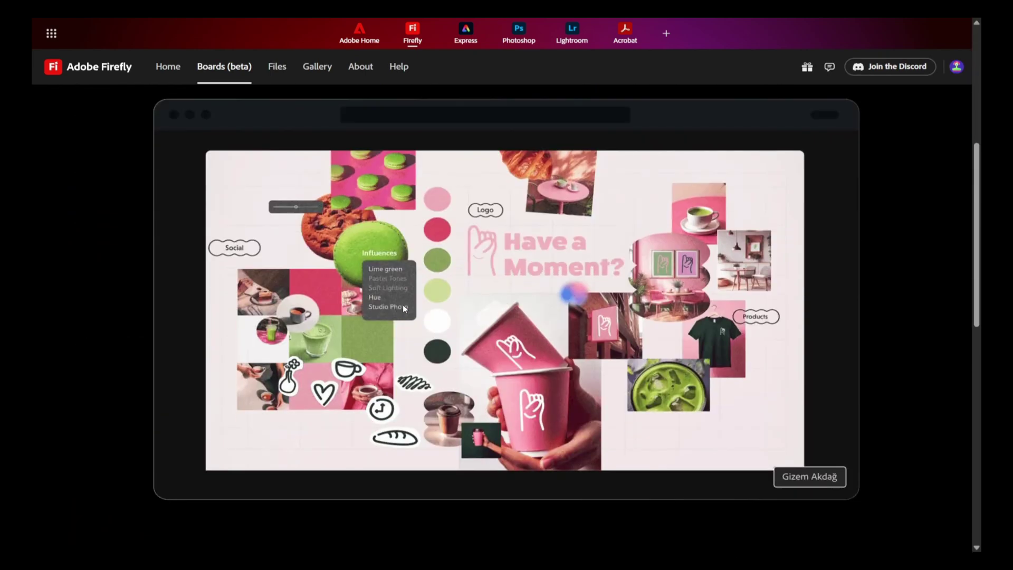
scroll(414, 303, down, 2)
scroll(416, 301, down, 6)
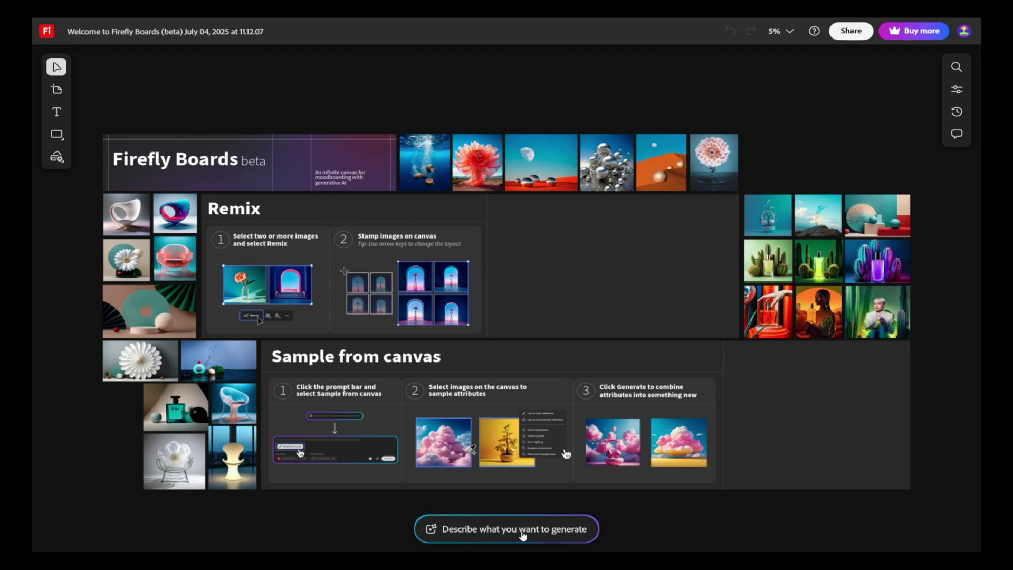
click(523, 533)
Generate 'a headphones with black color and rgb right' in Widescreen, keeping content type Auto.
text(a)
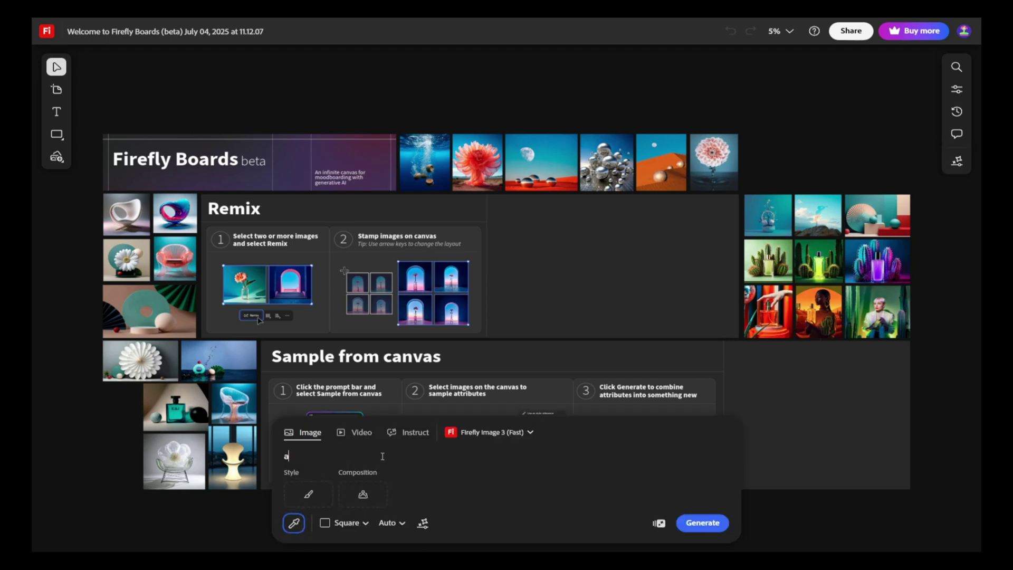
text( headphones with black color and rgb r)
text(ights)
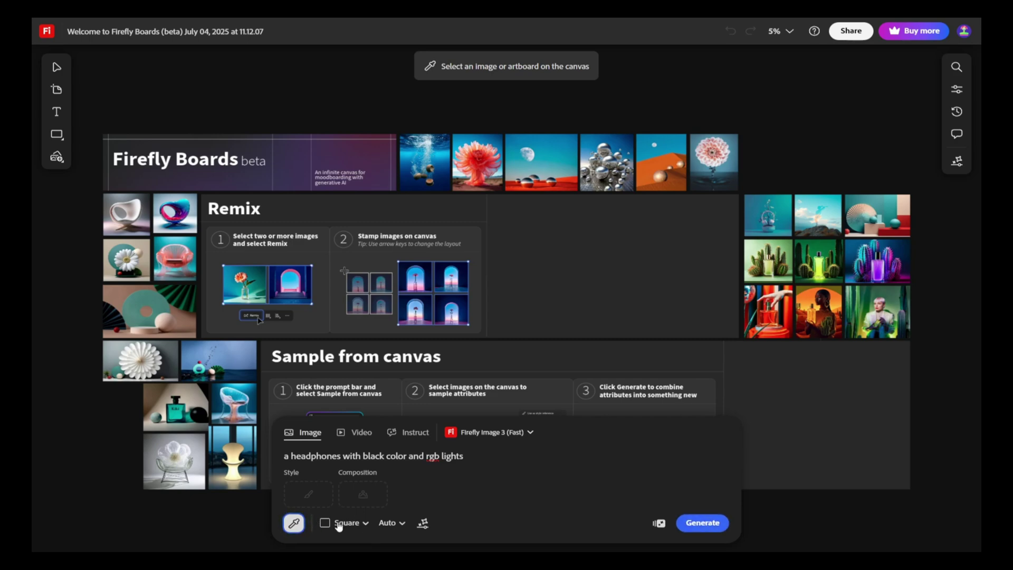
click(358, 527)
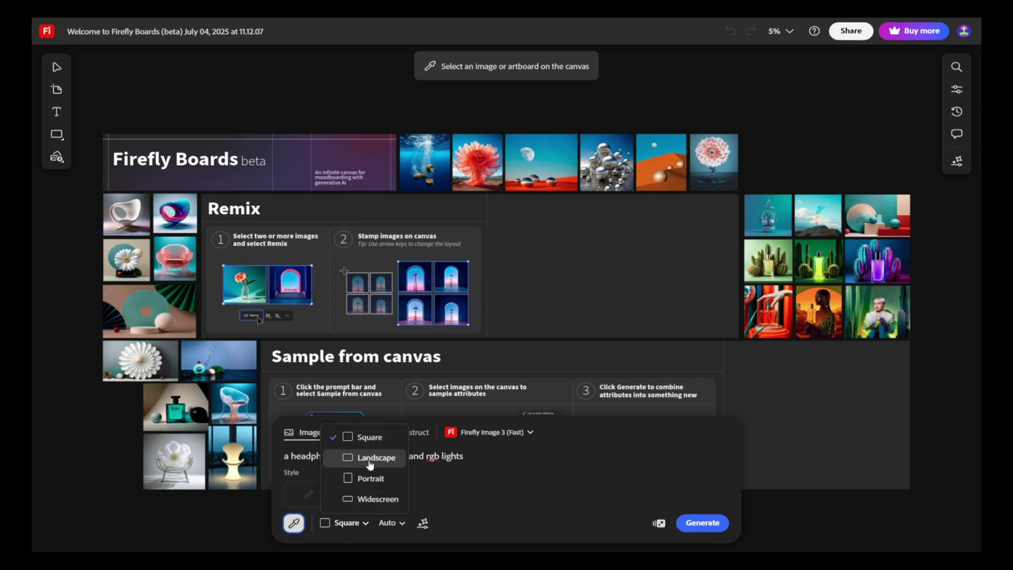
click(371, 500)
click(401, 524)
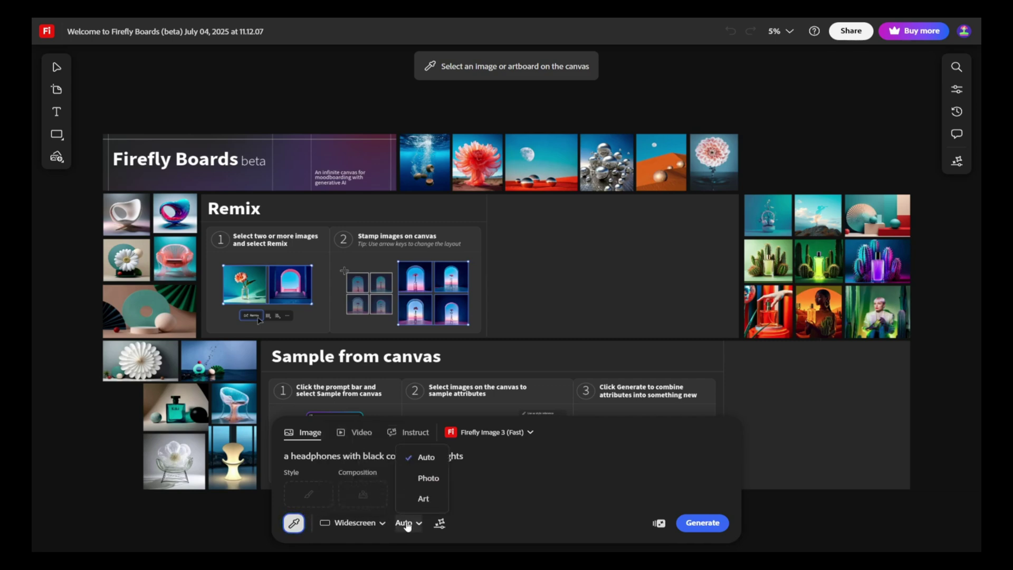
click(496, 490)
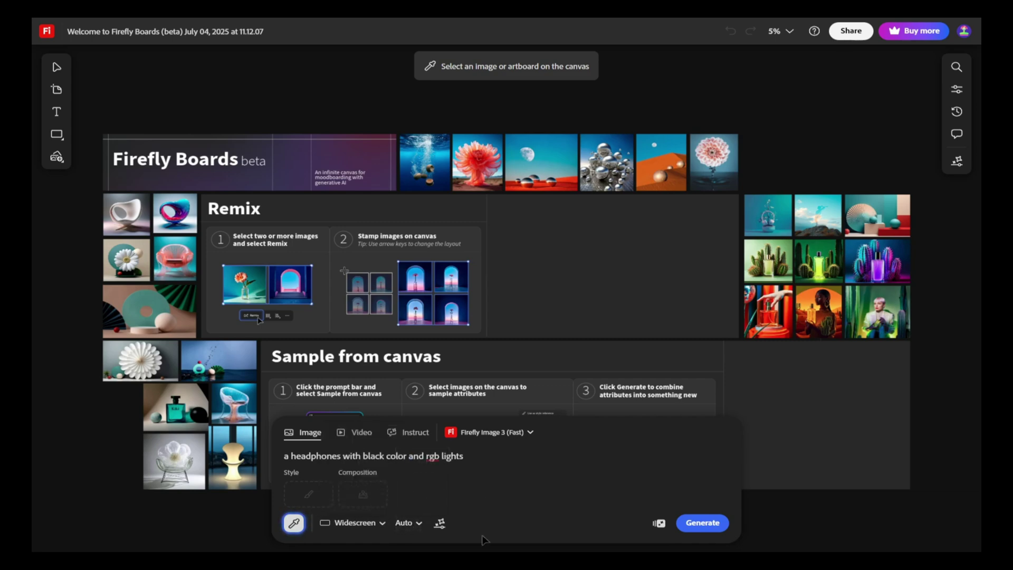
click(695, 524)
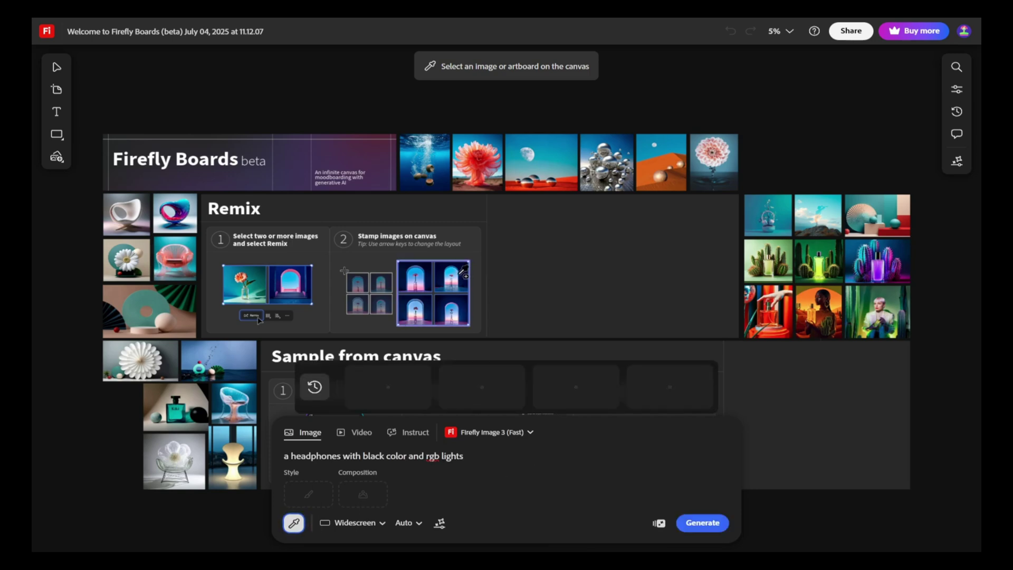
scroll(464, 271, down, 2)
Drag the first headphone result onto the board beside the thumbnail grid.
scroll(479, 283, up, 1)
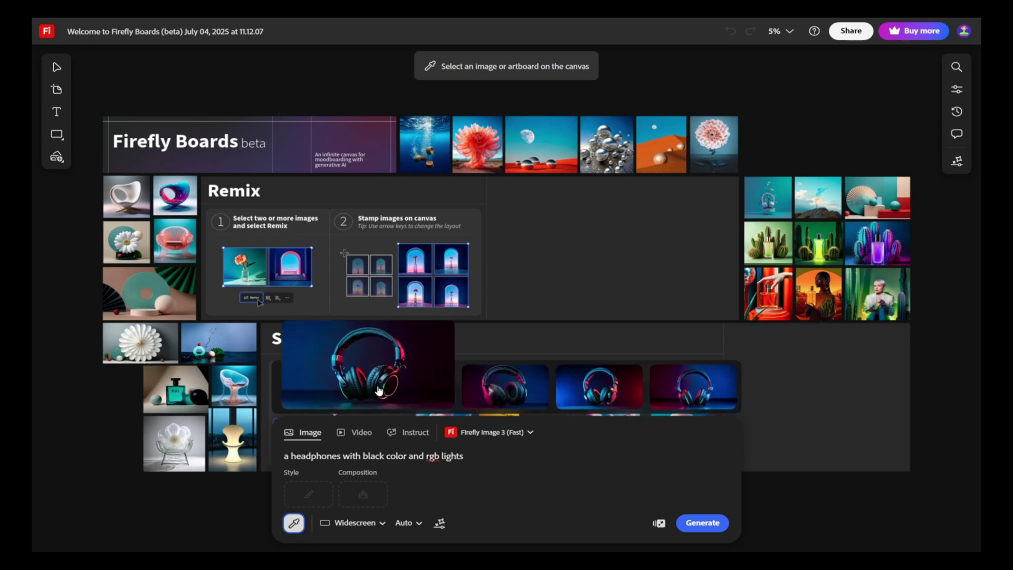
mouse_move(375, 389)
drag(384, 338, 181, 64)
drag(422, 180, 713, 300)
Place a second headphone image beside the first, clear selections, and open the generation history.
mouse_move(612, 388)
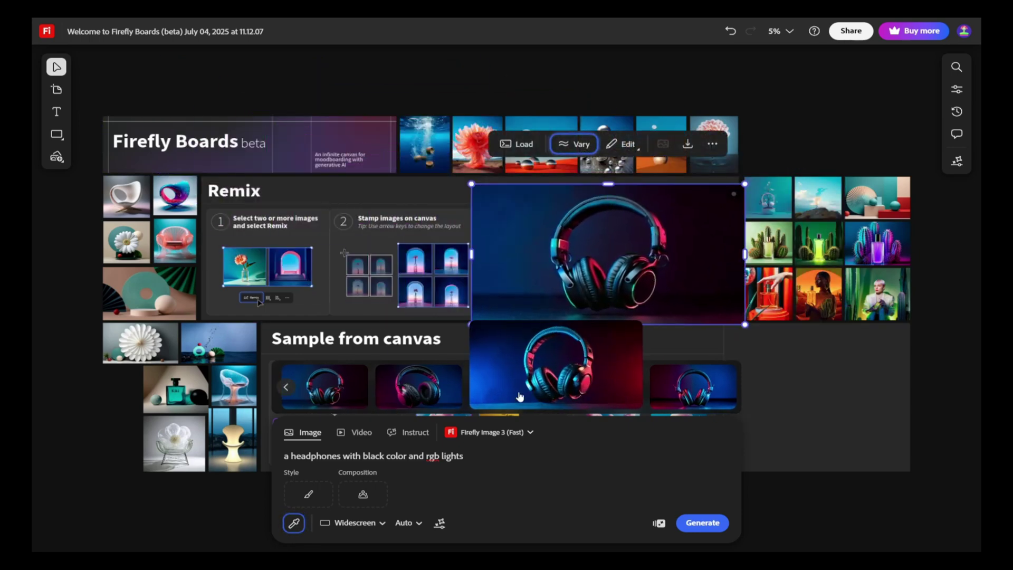
mouse_move(689, 396)
drag(690, 395, 369, 240)
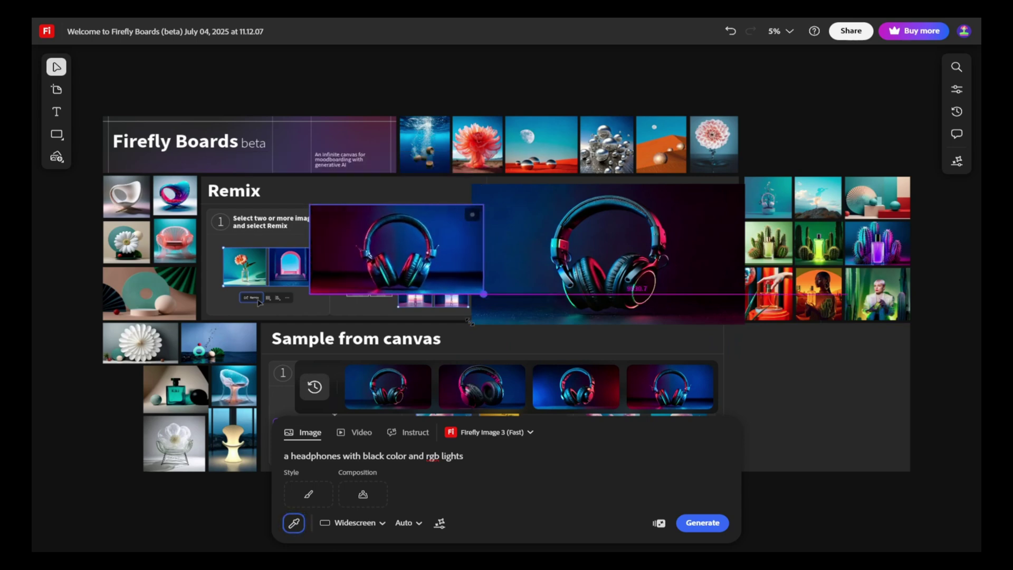
drag(475, 289, 420, 300)
click(539, 290)
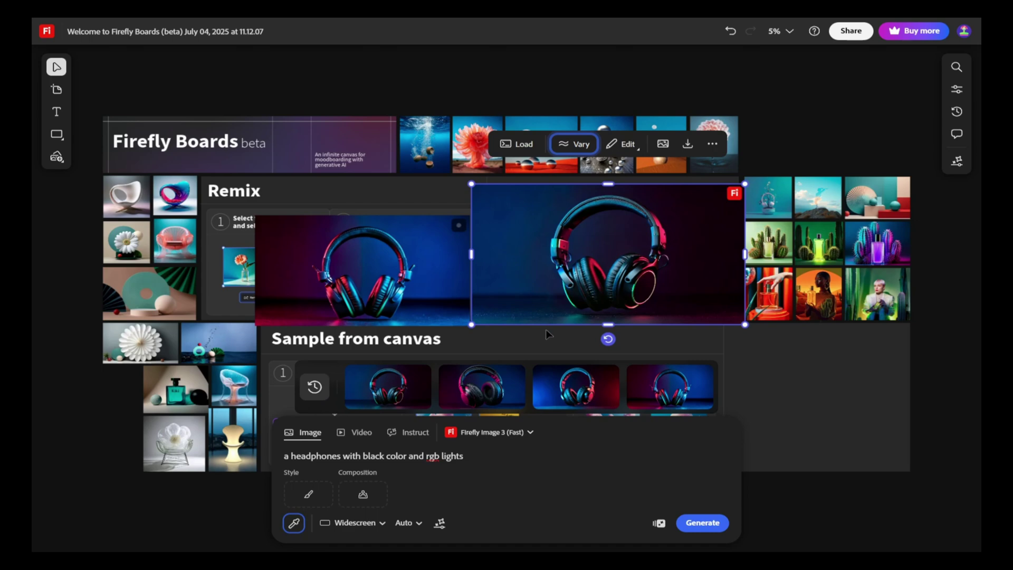
click(818, 243)
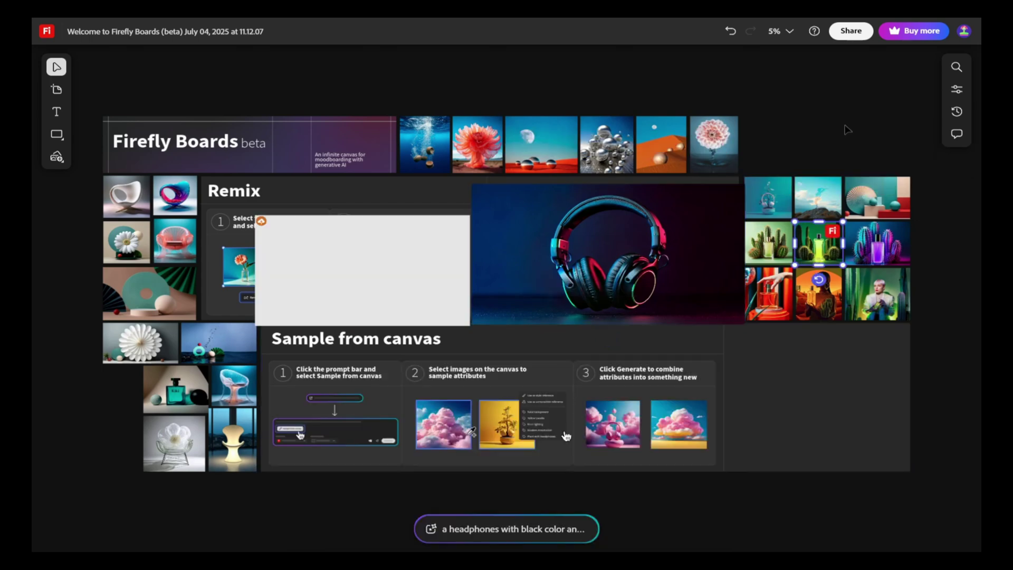
click(847, 129)
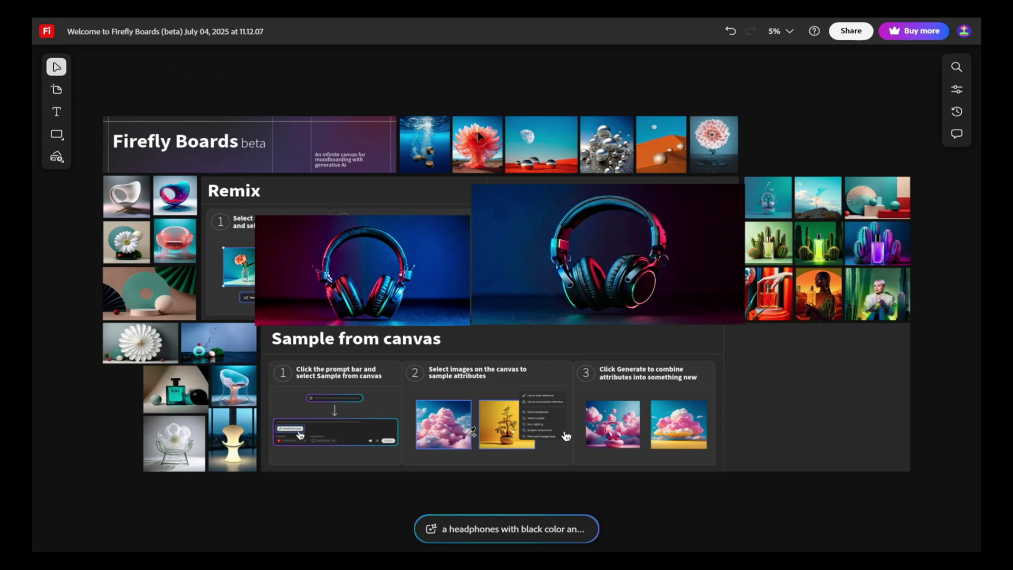
click(790, 35)
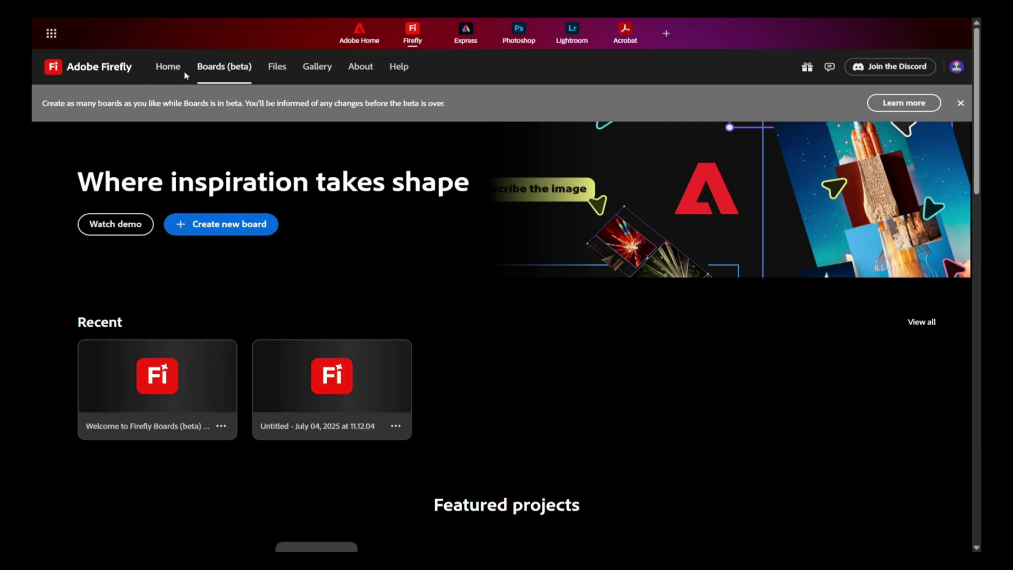
click(278, 76)
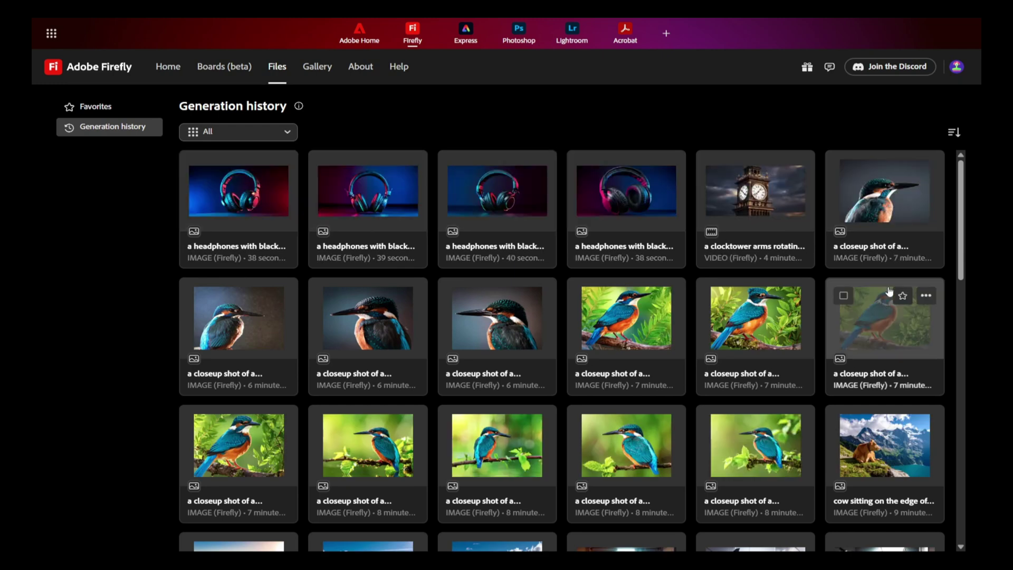
Scroll through the community Gallery, then go back to the Firefly home page.
click(315, 77)
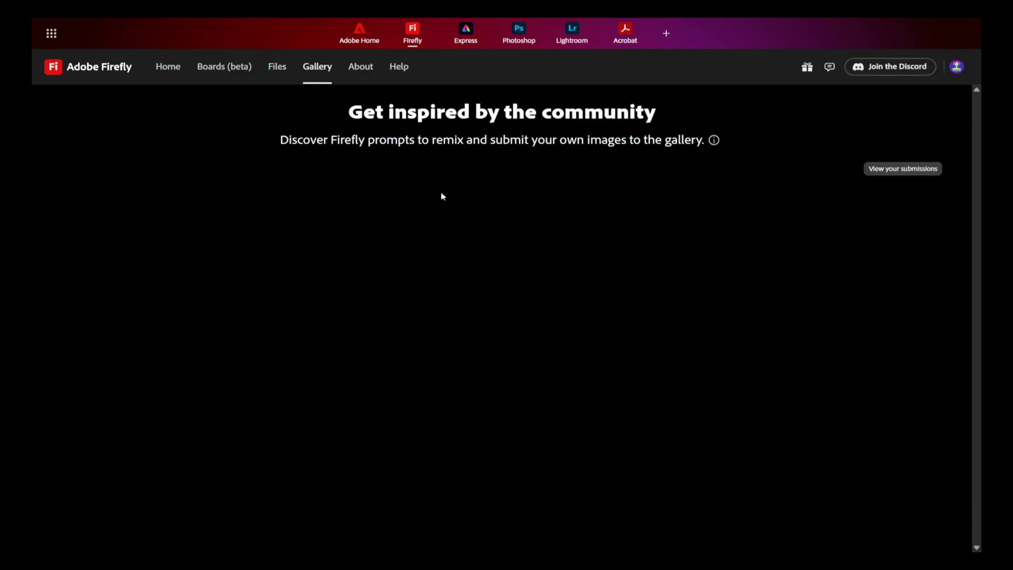
scroll(261, 174, down, 2)
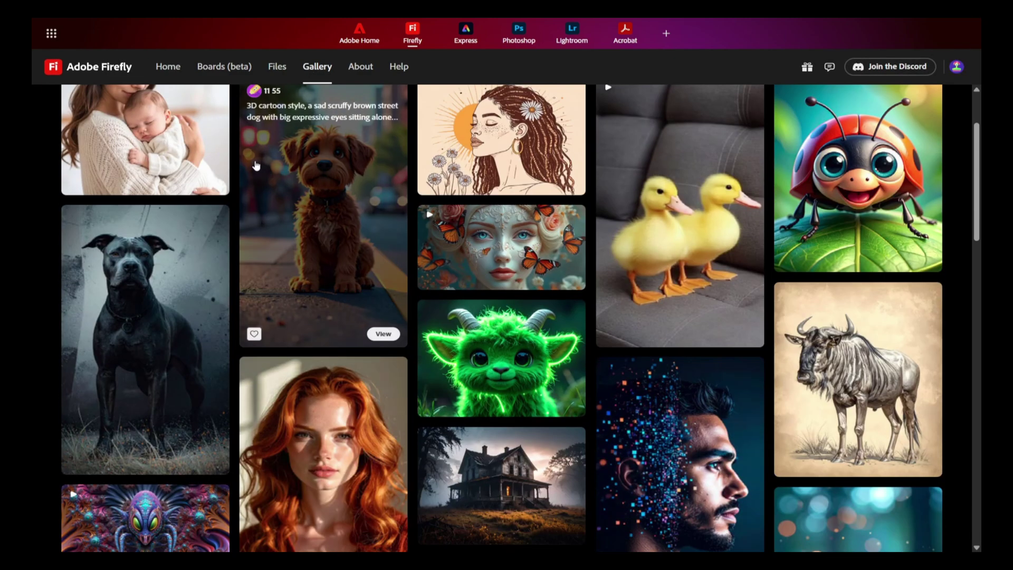
scroll(256, 165, down, 6)
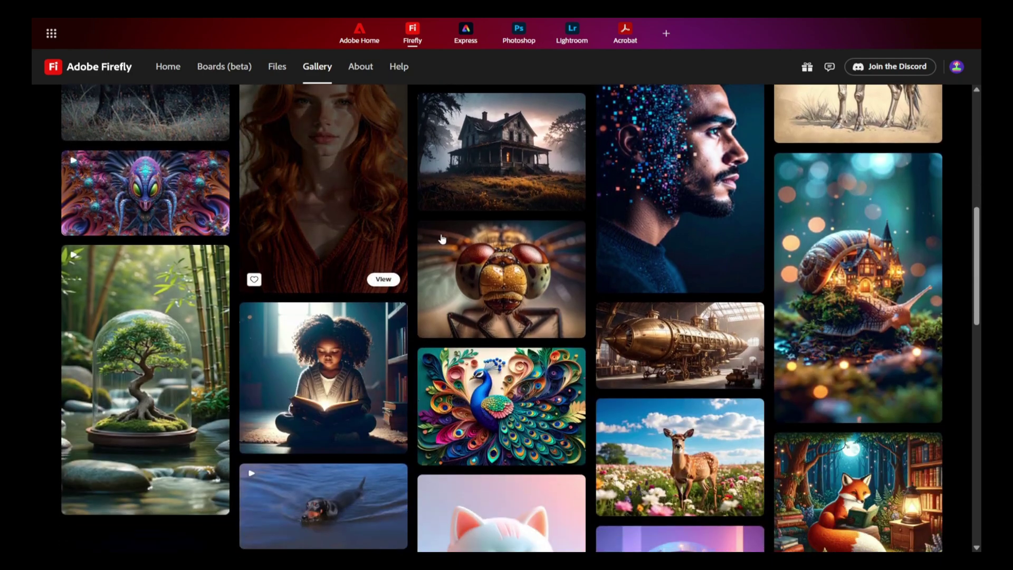
scroll(828, 288, down, 8)
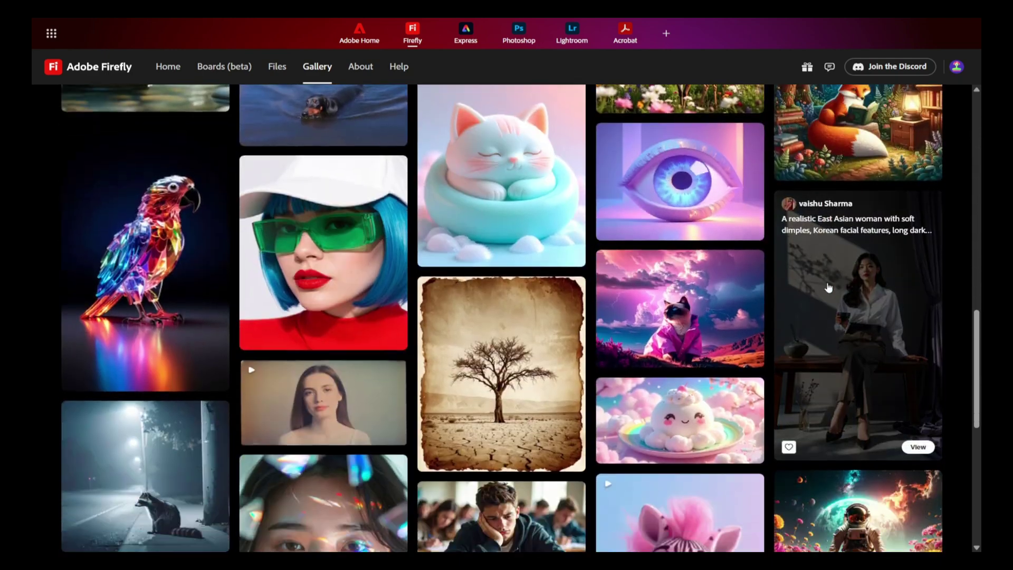
scroll(828, 287, down, 3)
scroll(772, 285, down, 3)
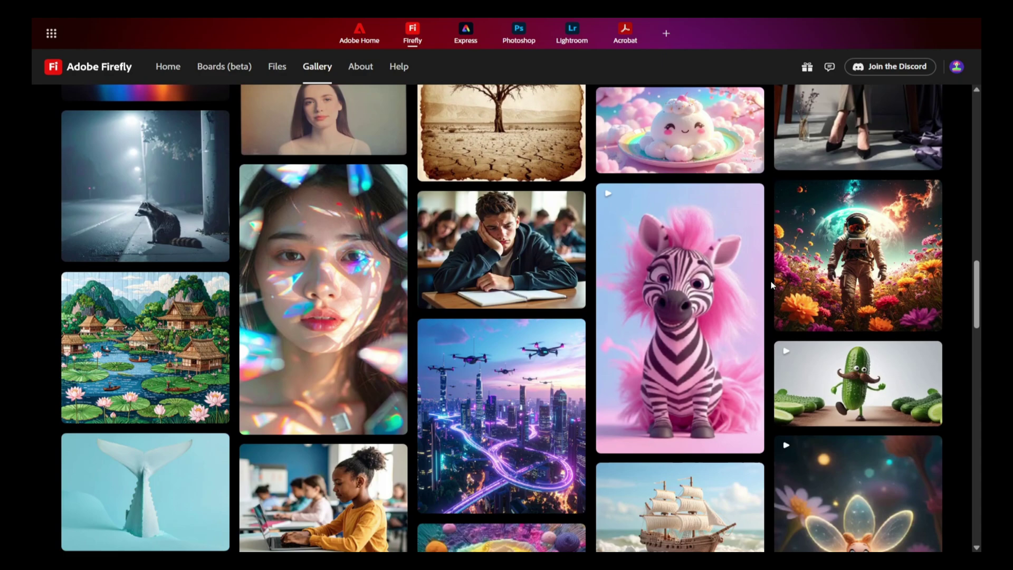
scroll(772, 286, down, 4)
scroll(772, 284, up, 3)
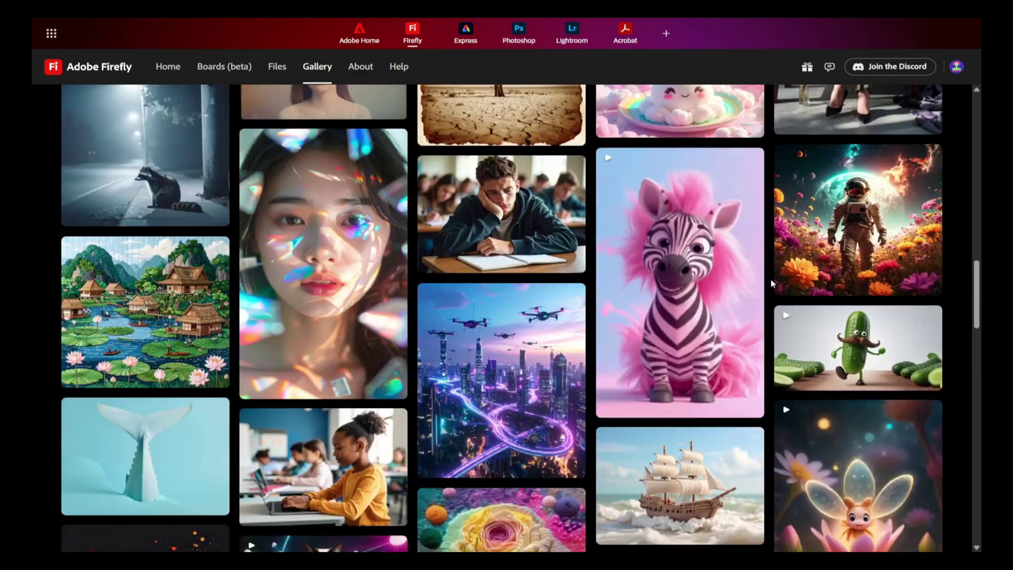
scroll(771, 284, up, 15)
click(158, 78)
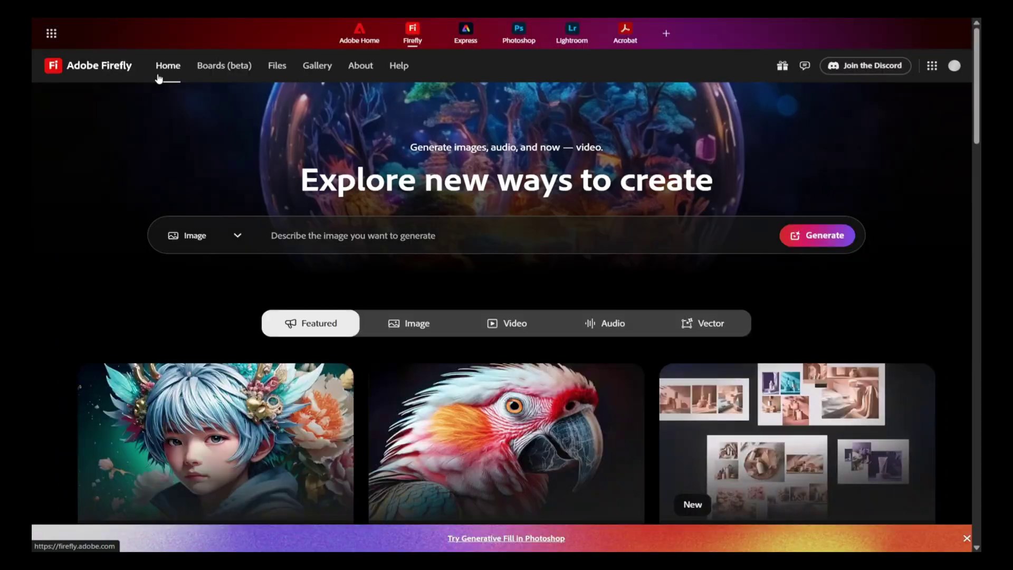